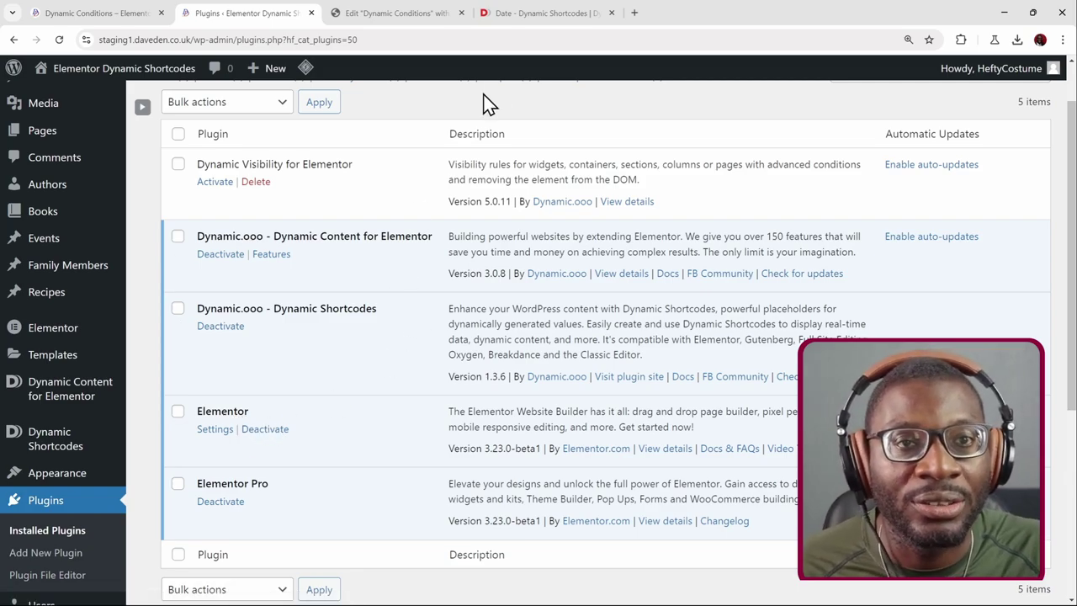
# Open the Date - Dynamic Shortcodes help article and look over its introduction
pyautogui.click(540, 14)
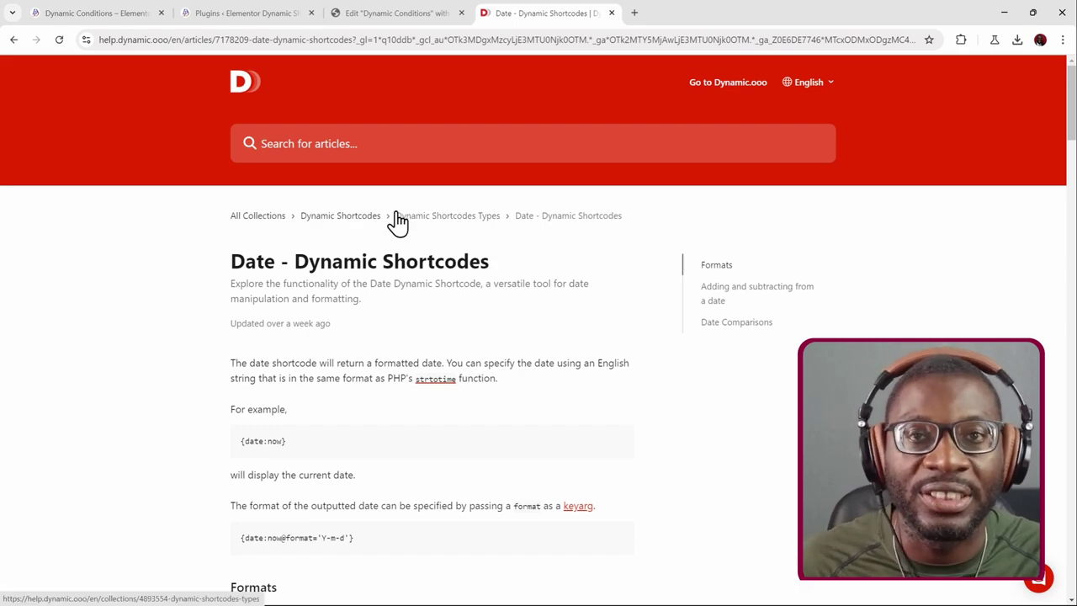
pyautogui.scroll(-1, 398, 220)
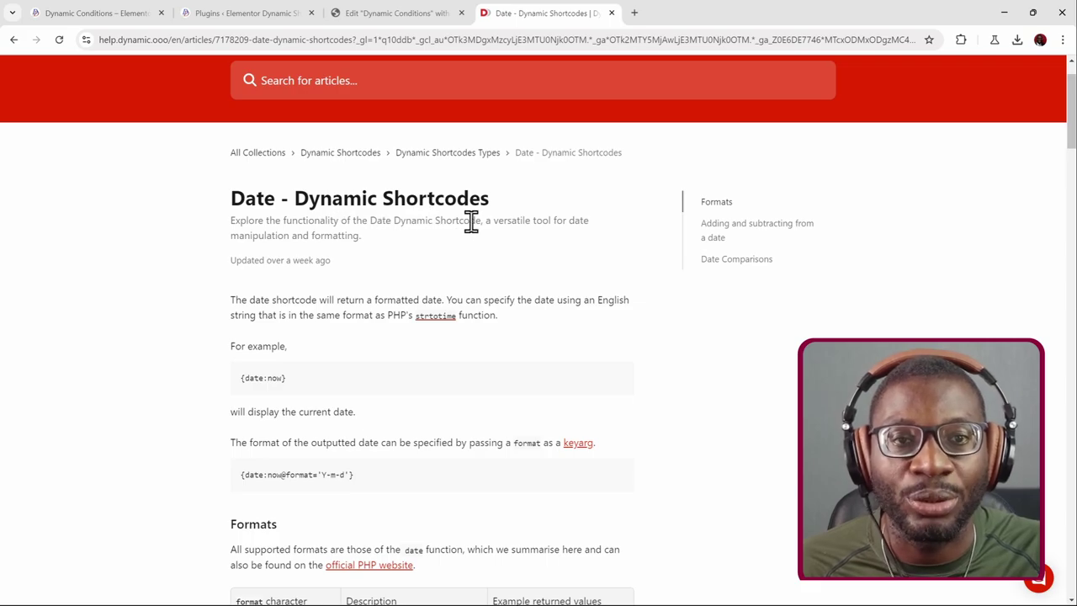
pyautogui.scroll(1, 480, 211)
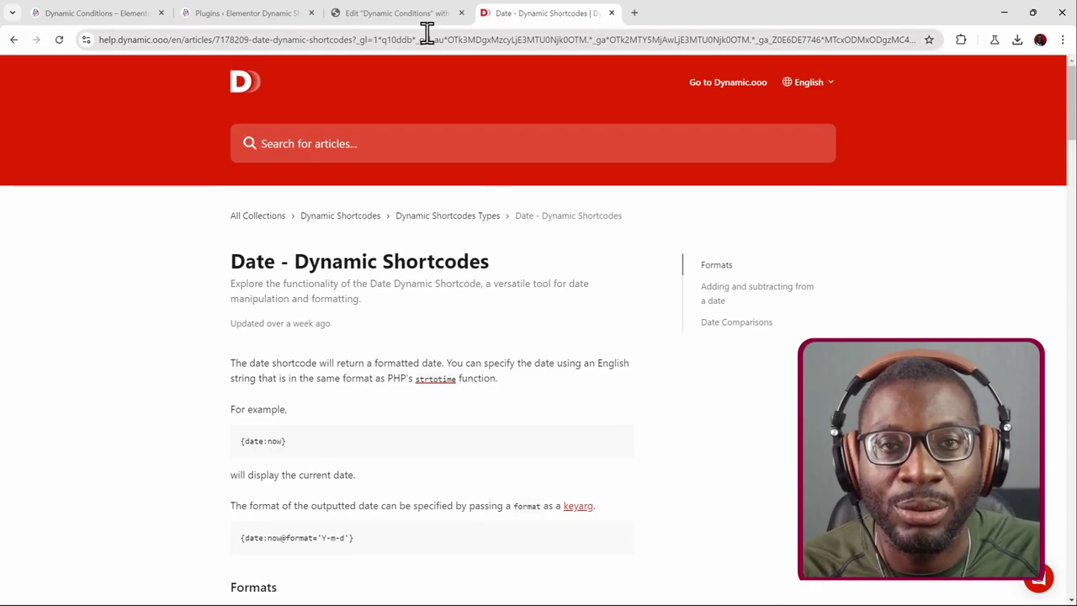
# In the Elementor page editor, add a Heading widget to the empty container and set its title to the Dynamic Shortcodes dynamic tag
pyautogui.click(397, 12)
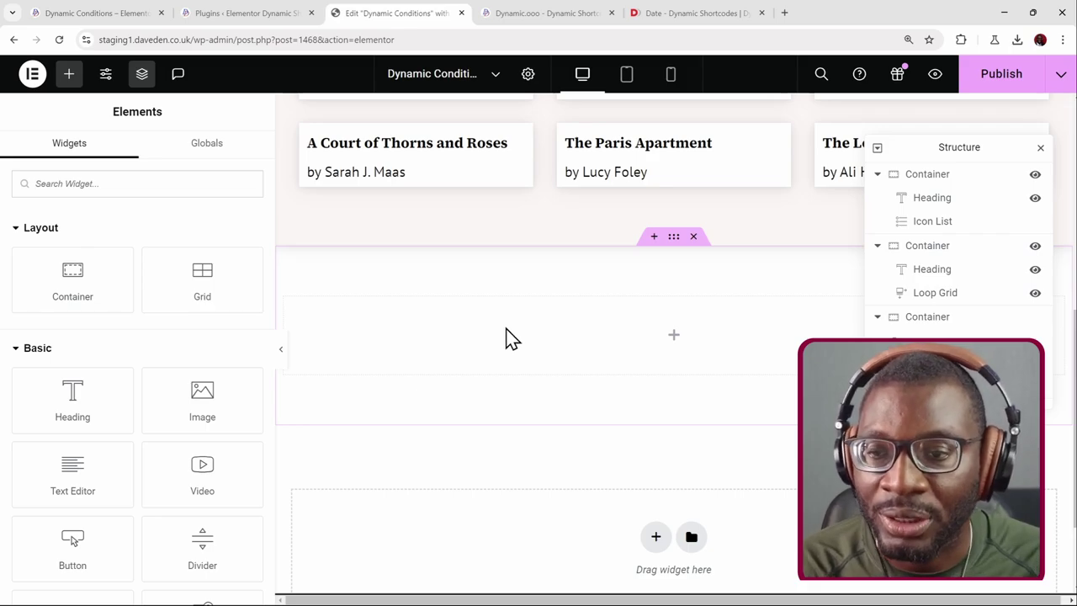
pyautogui.moveTo(79, 389); pyautogui.dragTo(464, 308)
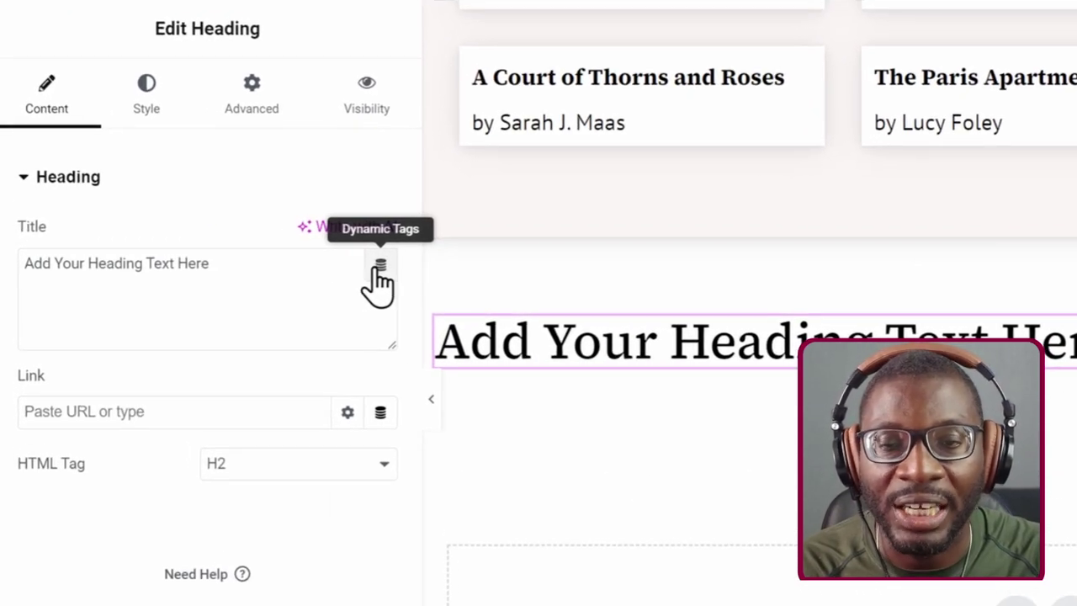
pyautogui.click(378, 268)
pyautogui.scroll(-5, 354, 352)
pyautogui.scroll(-6, 353, 353)
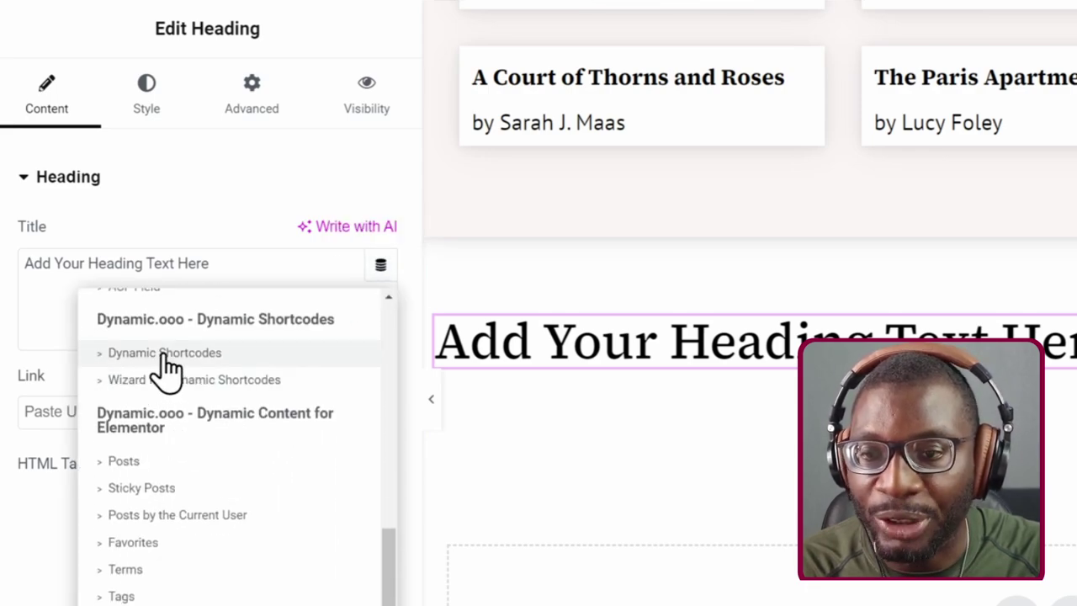
pyautogui.click(150, 353)
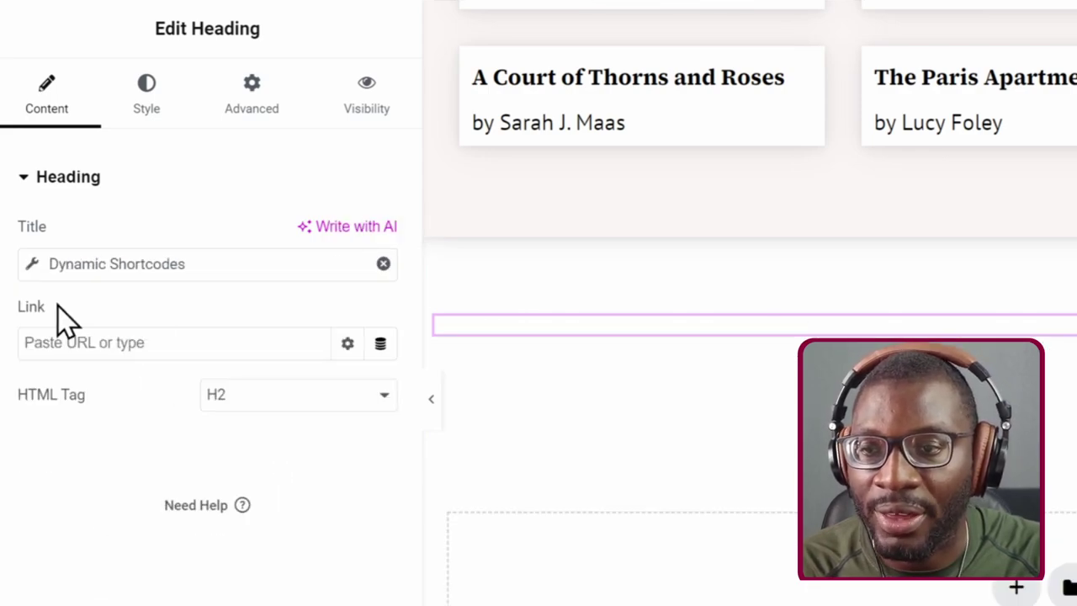
# Enter {date: now} as the dynamic shortcode for the heading's title
pyautogui.click(32, 273)
pyautogui.click(124, 422)
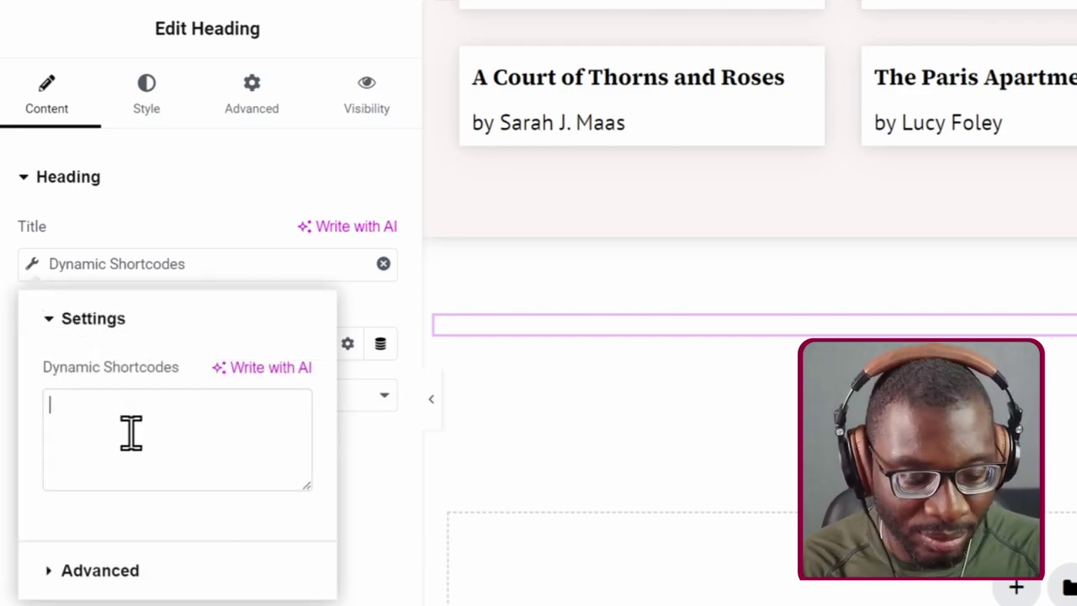
pyautogui.write('{')
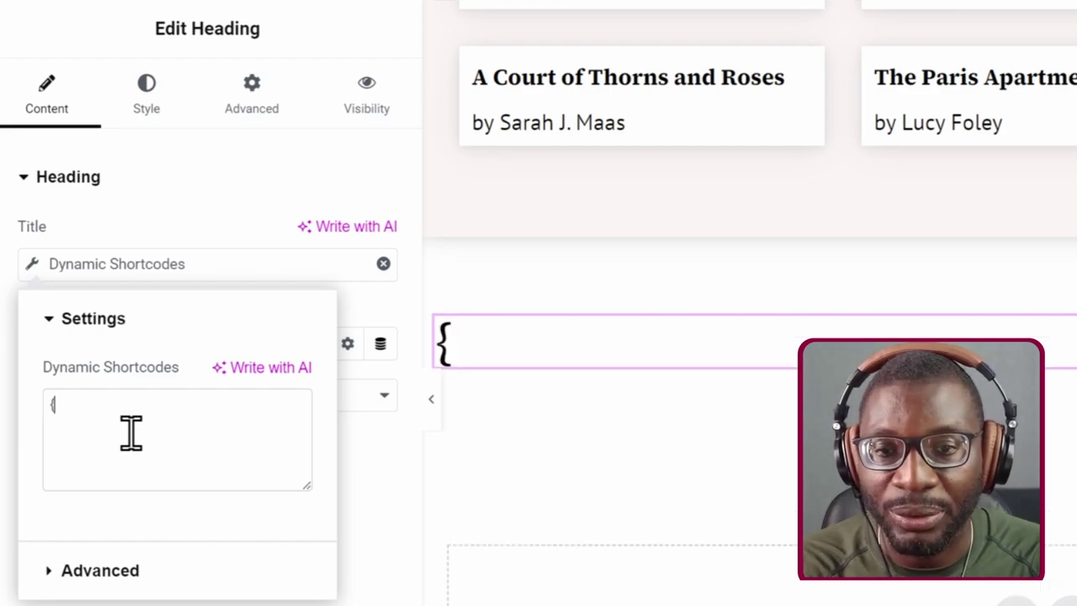
pyautogui.write('date:')
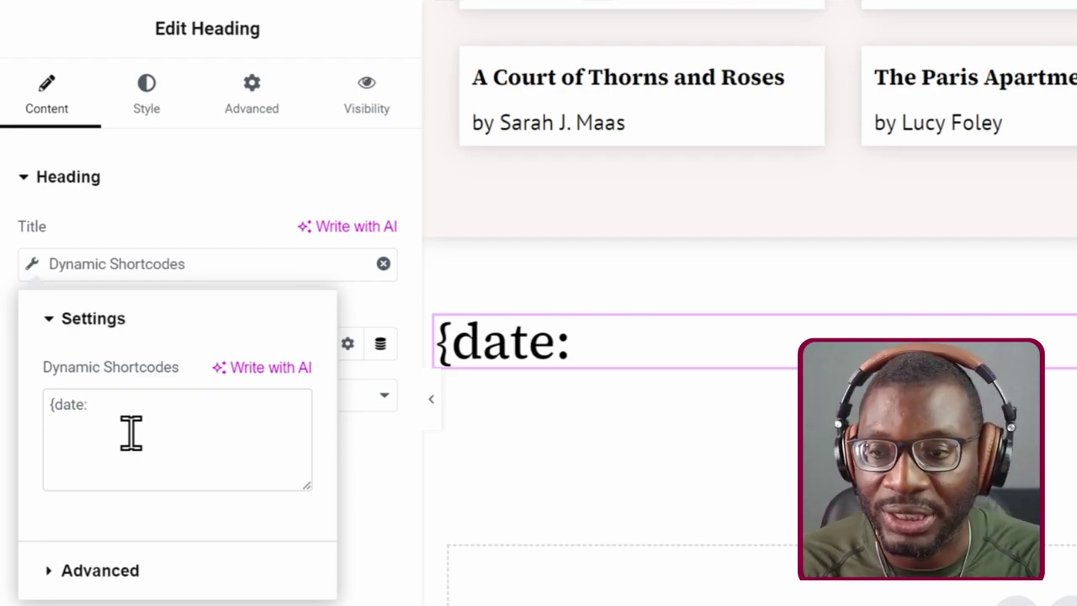
pyautogui.write('now}')
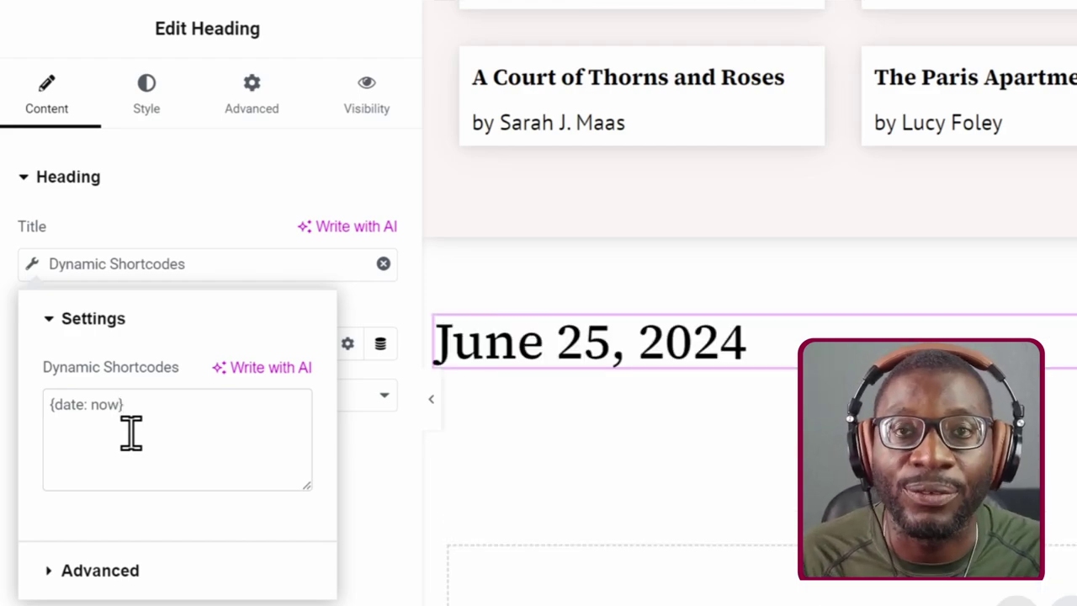
# Change the heading's shortcode to {date: tomorrow}
pyautogui.press('BackSpace')
pyautogui.press('BackSpace')
pyautogui.press('BackSpace')
pyautogui.press('BackSpace')
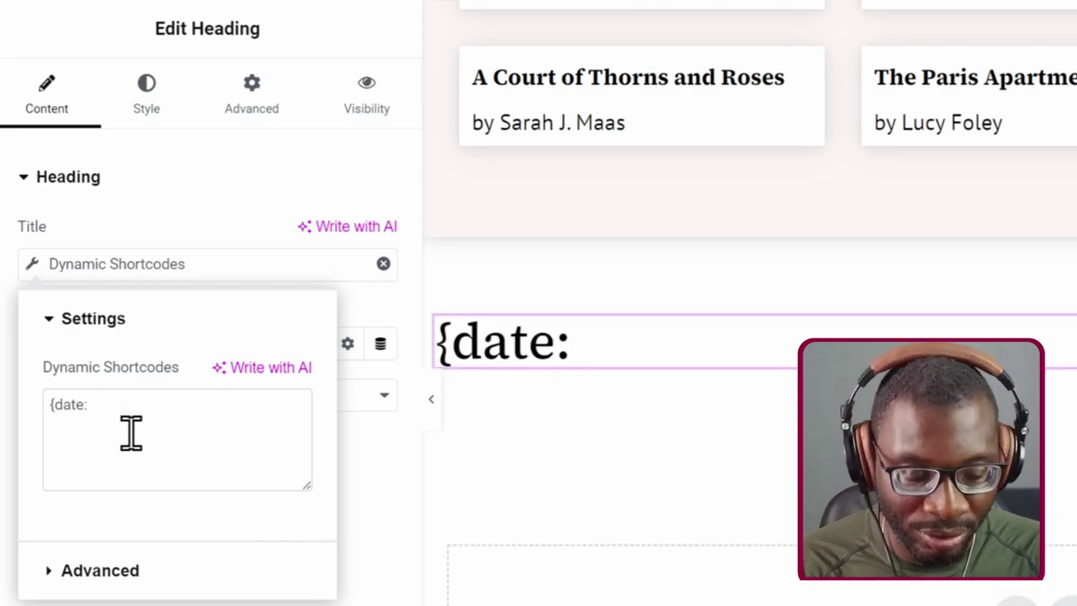
pyautogui.write('tomoo')
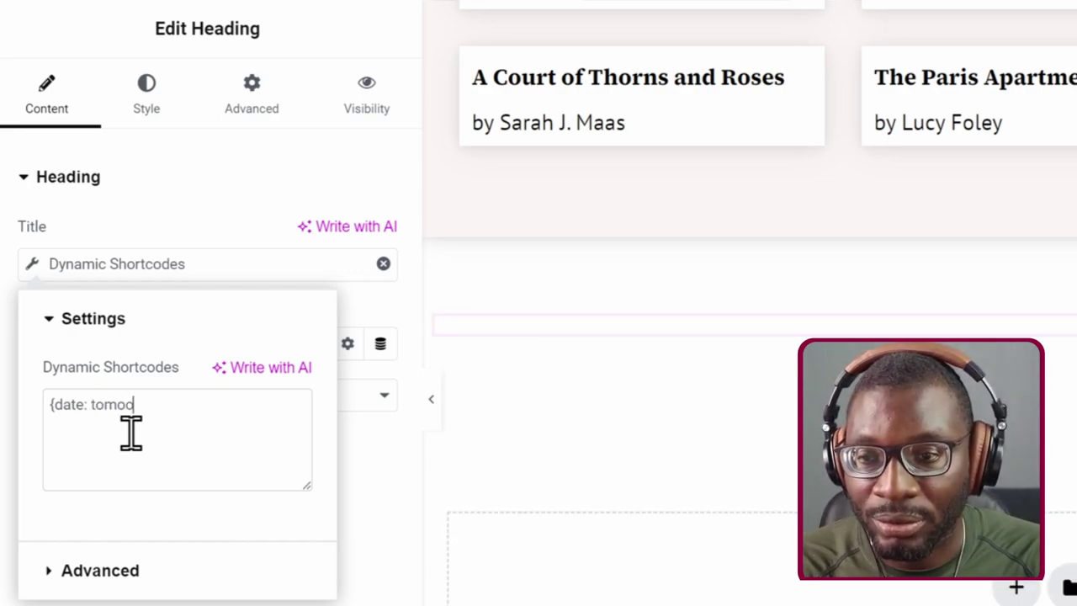
pyautogui.write('rr')
pyautogui.press('BackSpace')
pyautogui.press('BackSpace')
pyautogui.press('BackSpace')
pyautogui.write('rrow}')
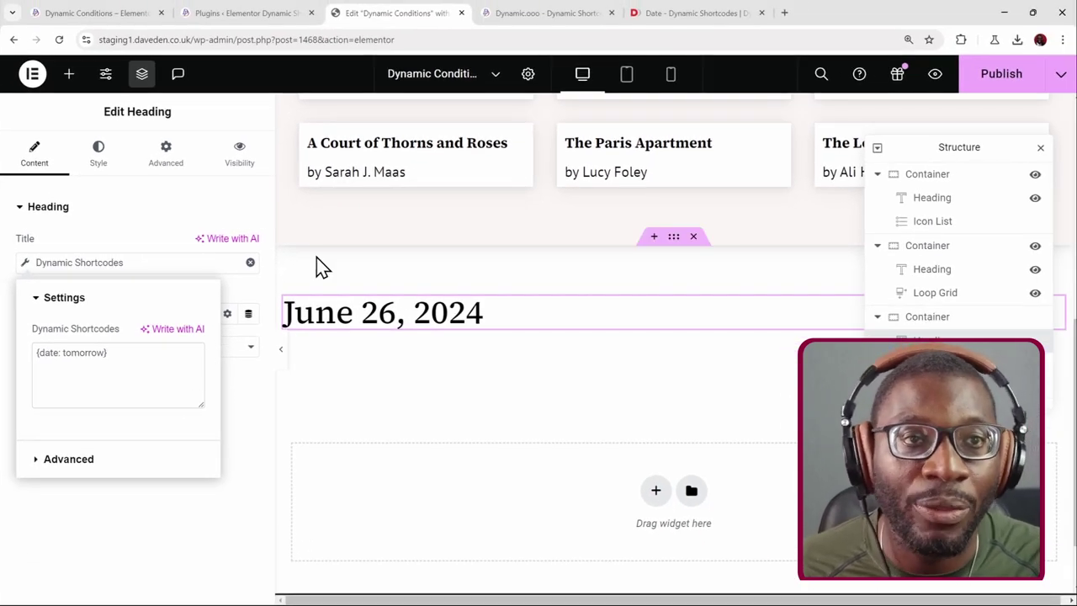
# Examine the date examples on the Demo Shortcodes page and the format character table in the Date - Dynamic Shortcodes article
pyautogui.click(564, 15)
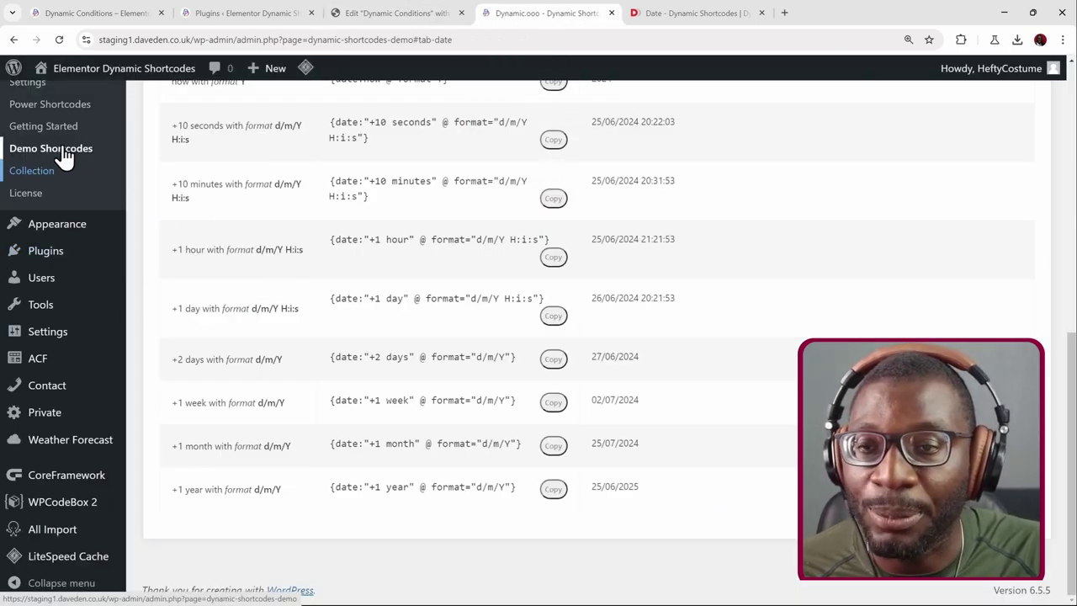
pyautogui.scroll(1, 278, 223)
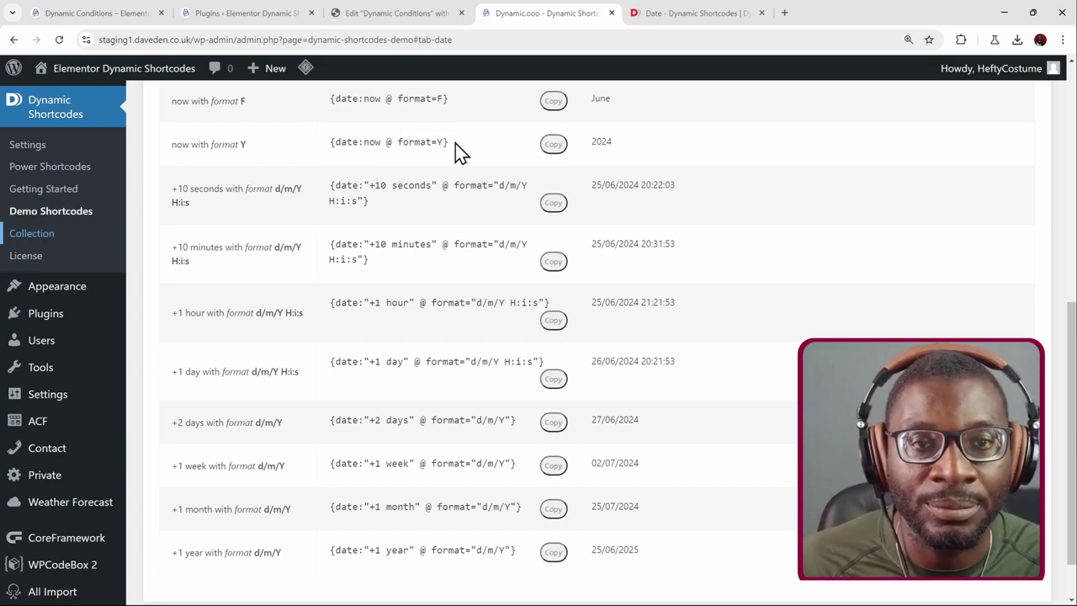
pyautogui.scroll(1, 429, 166)
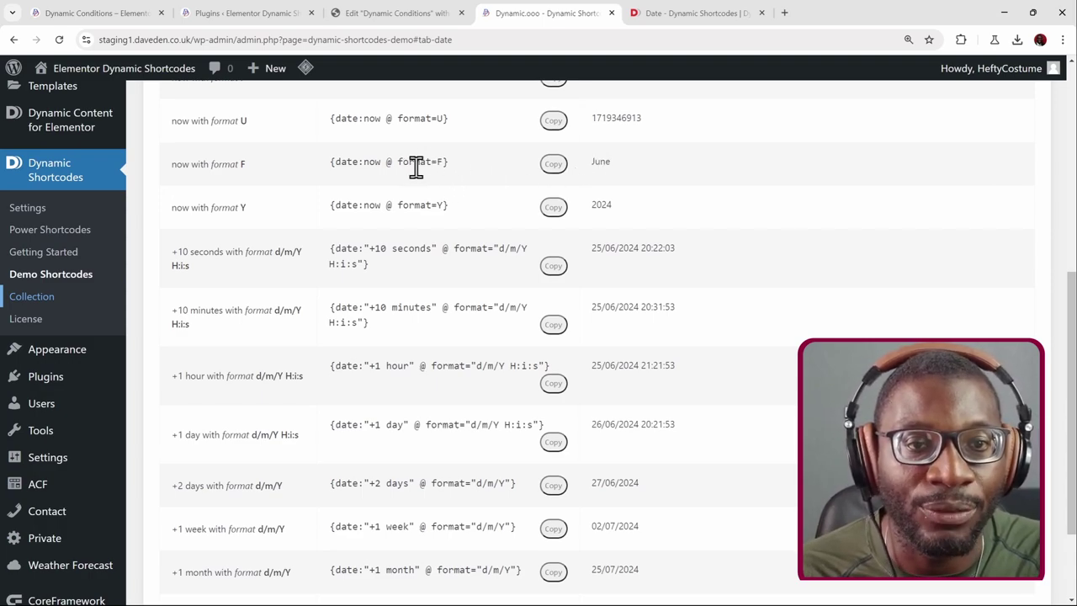
pyautogui.click(658, 16)
pyautogui.scroll(-4, 305, 285)
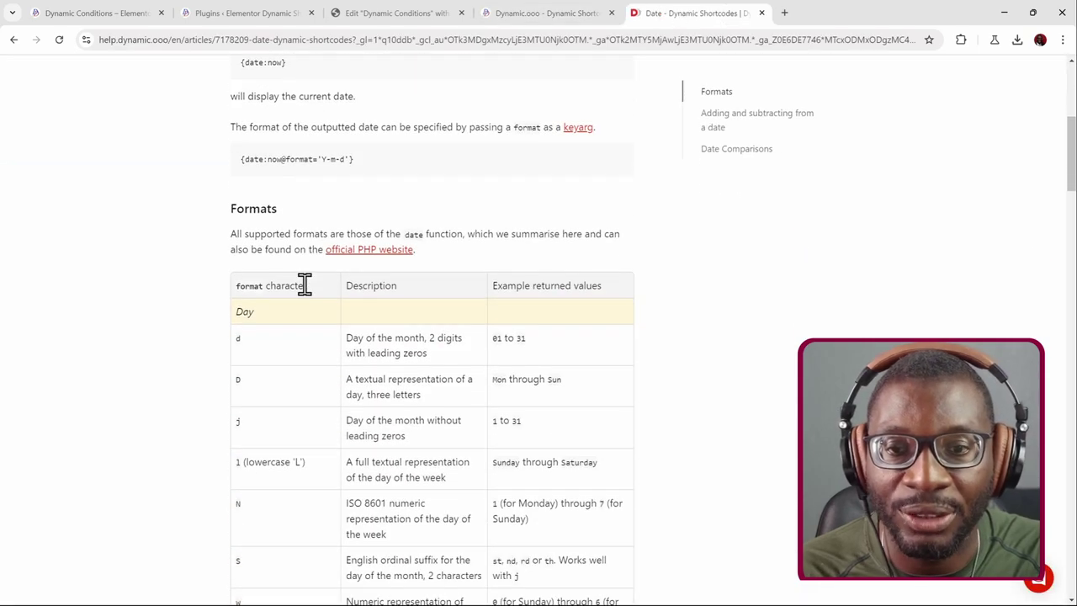
pyautogui.scroll(-2, 303, 283)
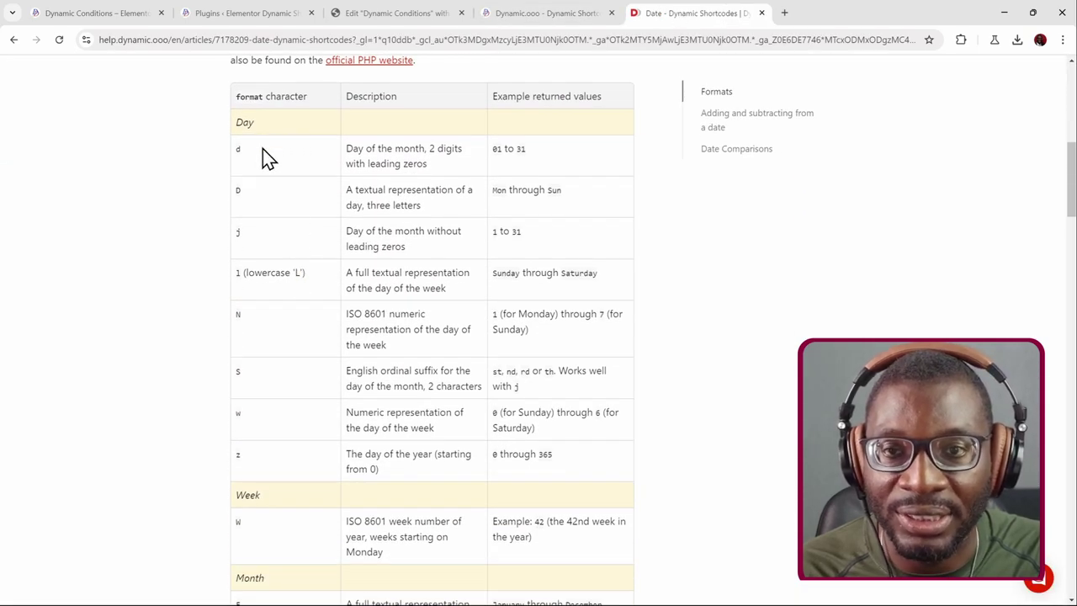
pyautogui.scroll(-2, 282, 434)
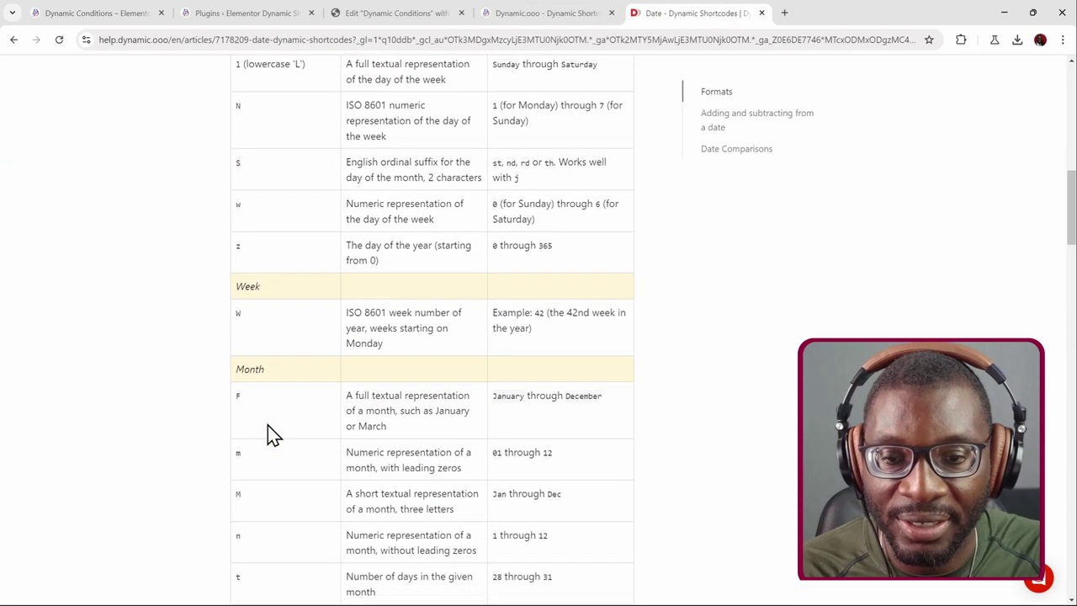
pyautogui.scroll(-8, 274, 435)
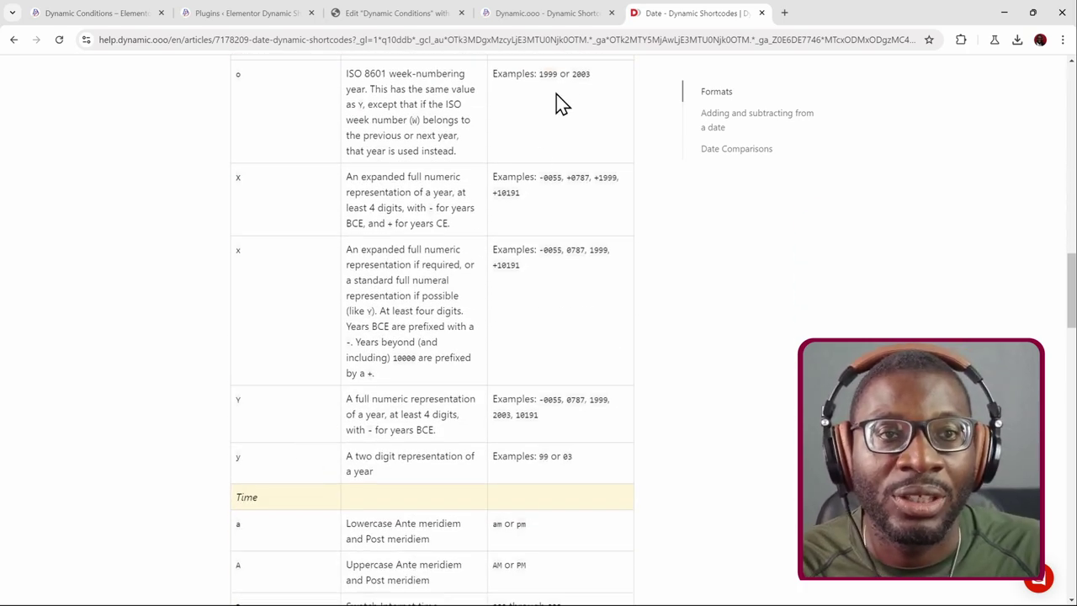
pyautogui.click(528, 12)
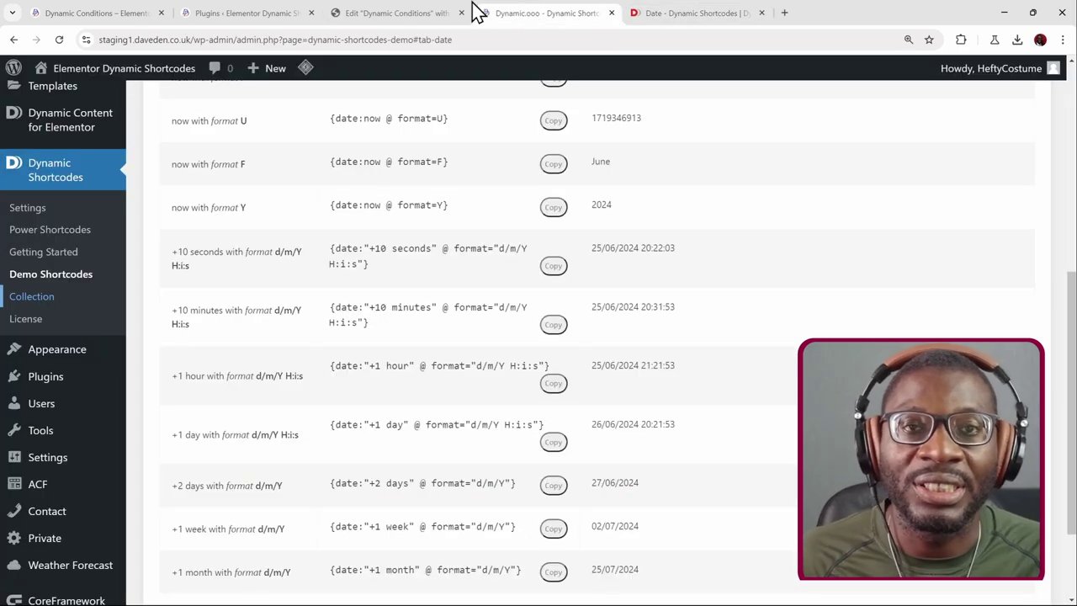
# Back in the page editor, change the heading's shortcode to {date: "fourth Tuesday of this month"}
pyautogui.click(421, 12)
pyautogui.scroll(5, 396, 210)
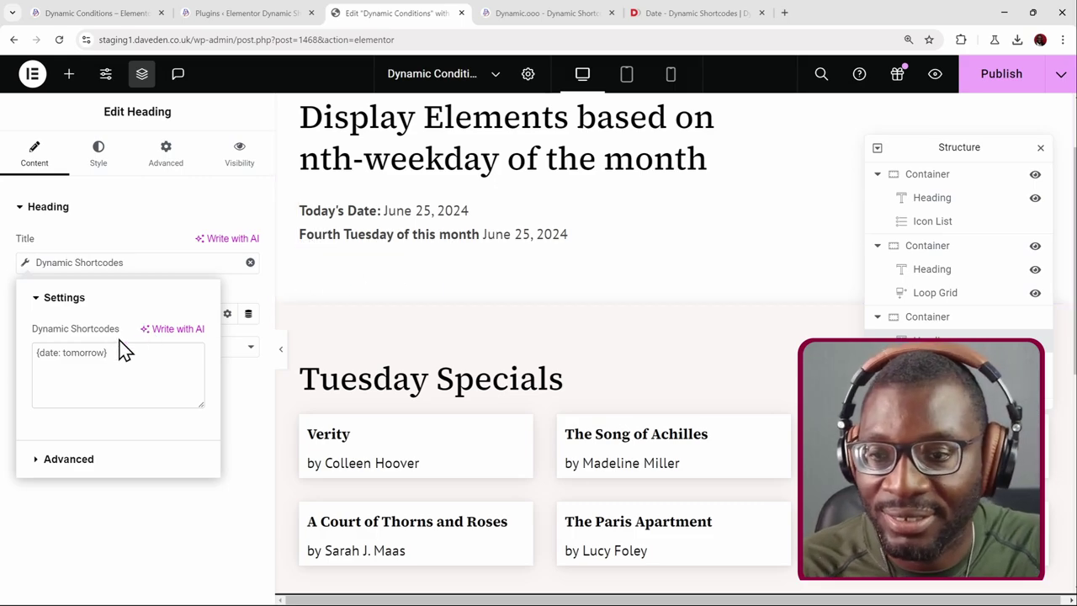
pyautogui.doubleClick(76, 352)
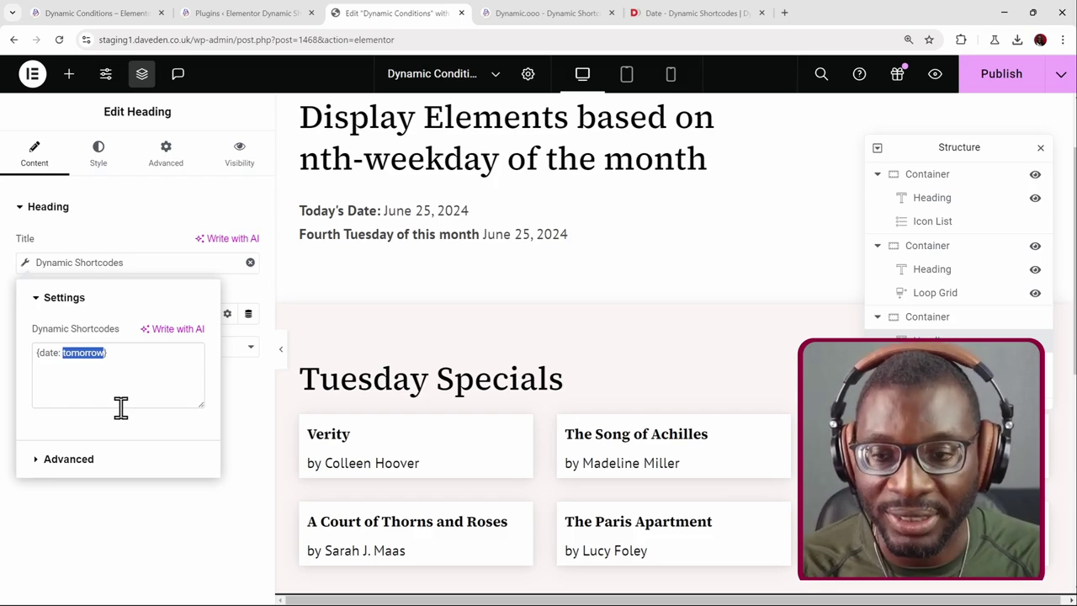
pyautogui.write('te: "')
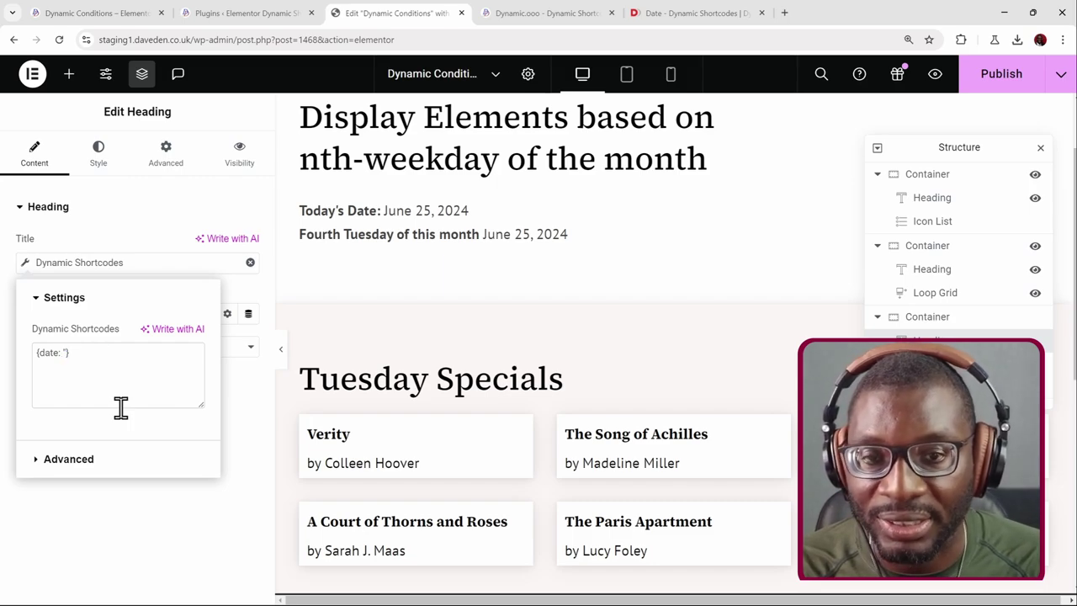
pyautogui.write('fourth Tuesday of this month"')
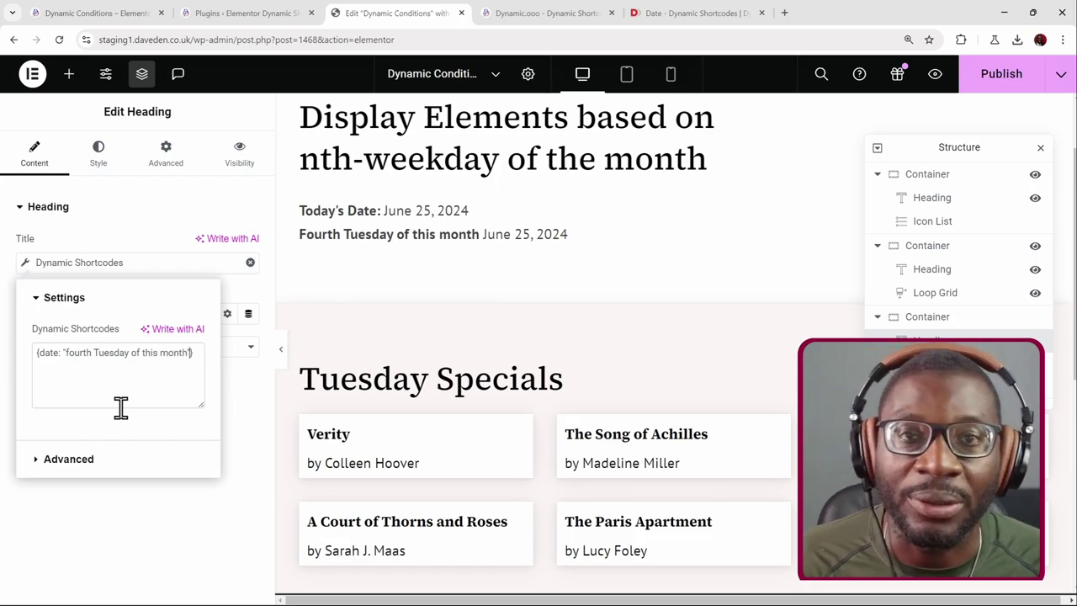
pyautogui.scroll(-4, 368, 397)
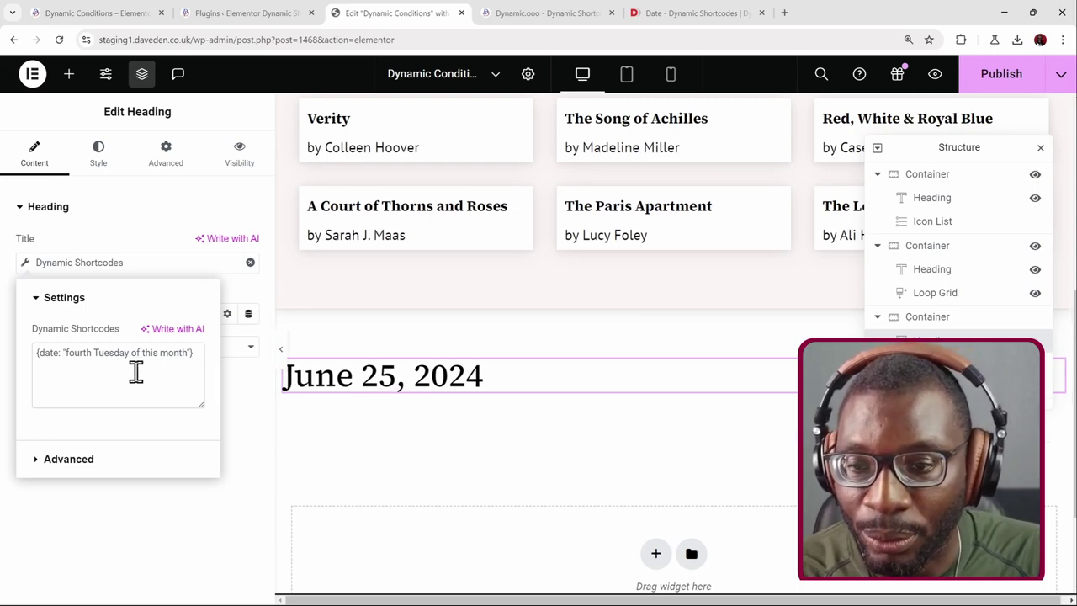
# Try Thursday as the weekday in the heading's date shortcode and set it back to Tuesday
pyautogui.doubleClick(109, 354)
pyautogui.write('Thursday')
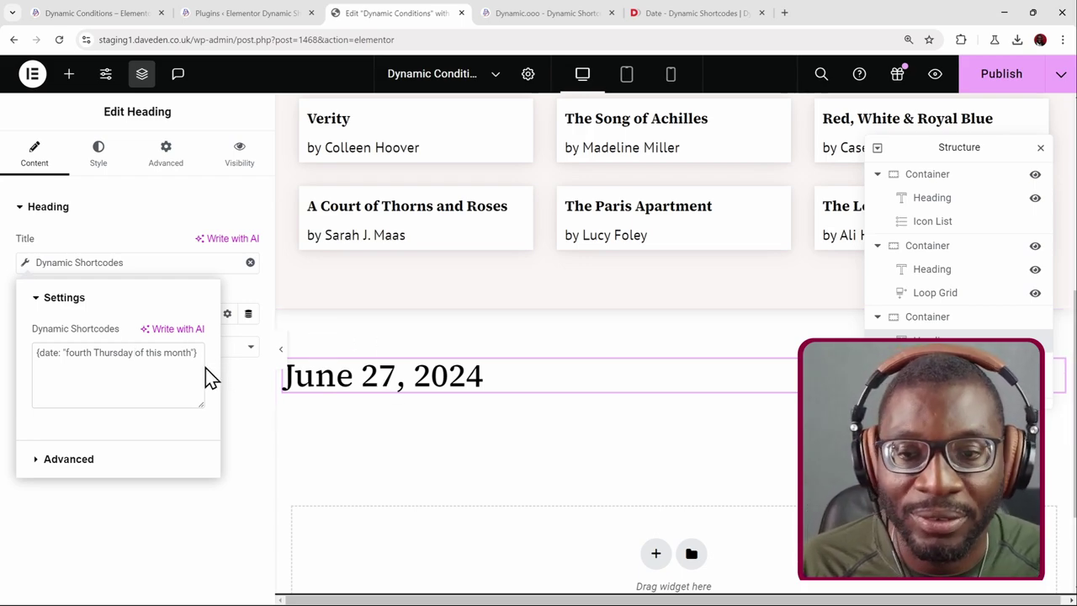
pyautogui.doubleClick(106, 354)
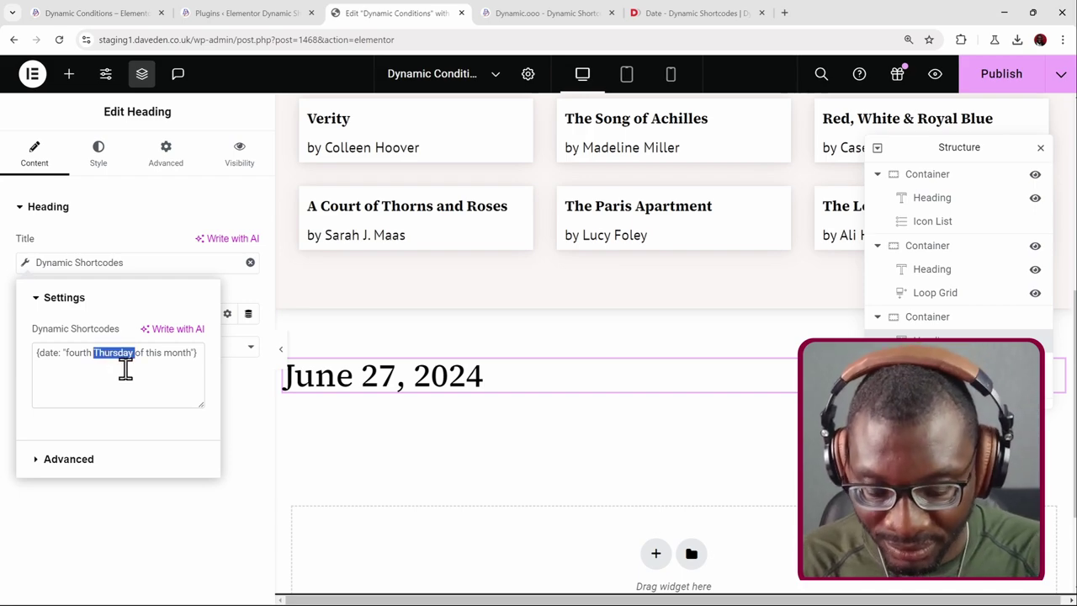
pyautogui.write('Tuesday')
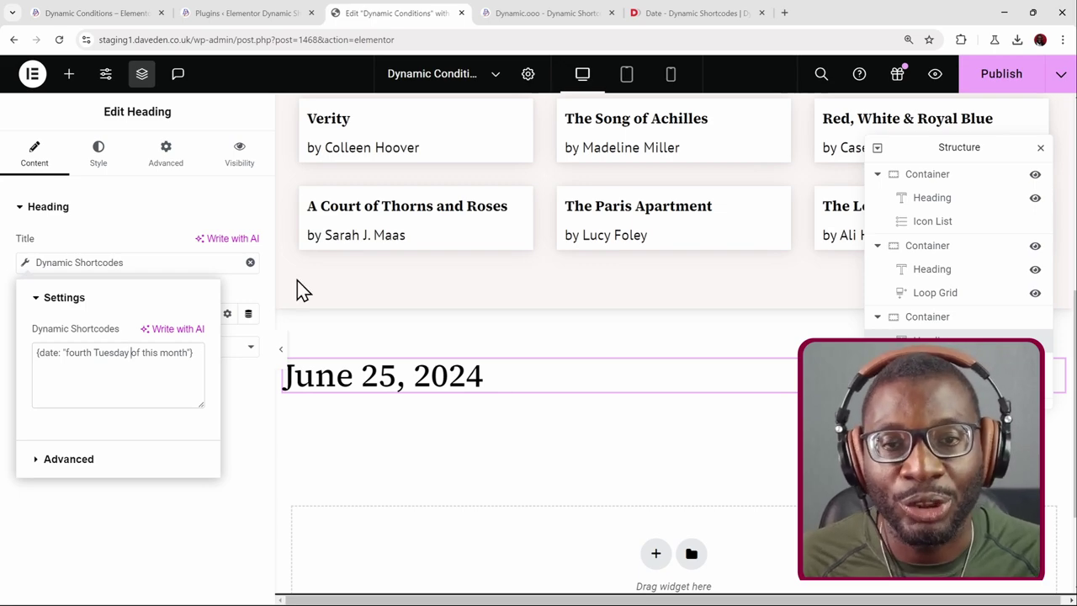
# Add a second shortcode, {date: now}, on a new line below the fourth Tuesday shortcode
pyautogui.scroll(3, 336, 278)
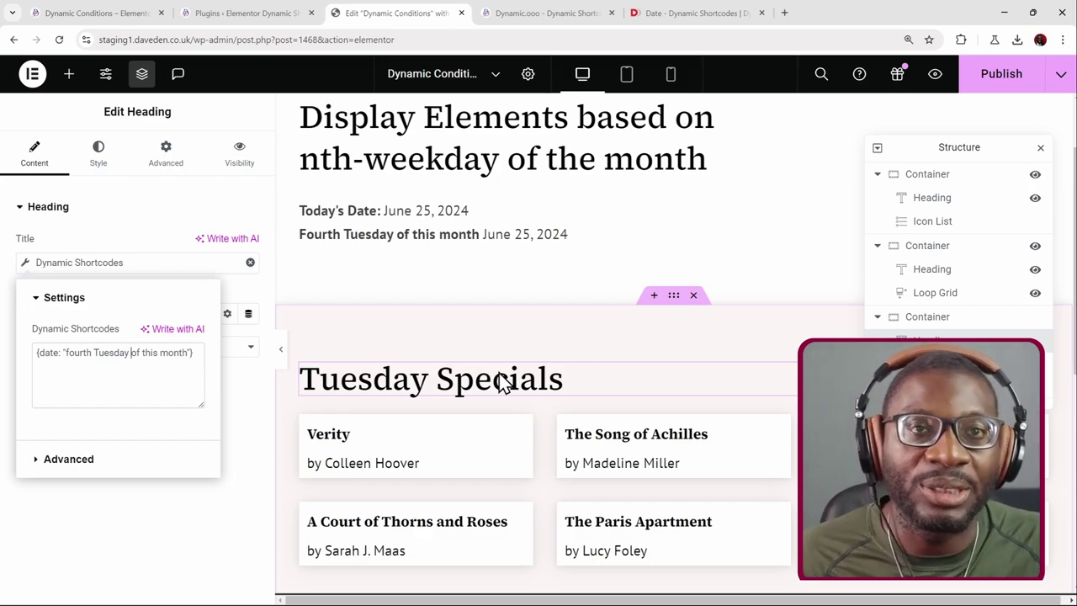
pyautogui.scroll(-5, 690, 402)
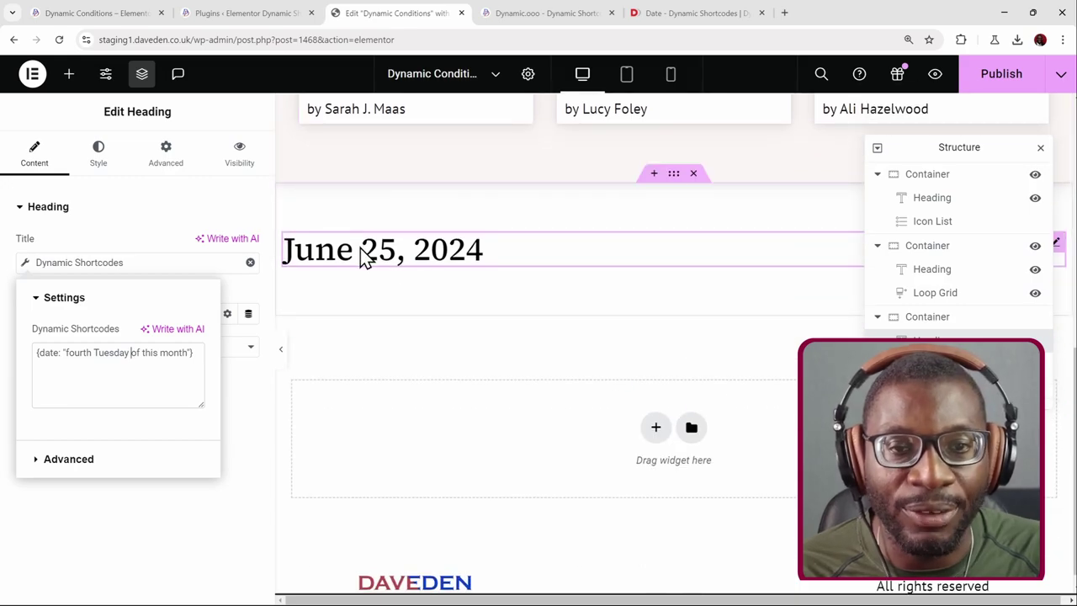
pyautogui.click(194, 353)
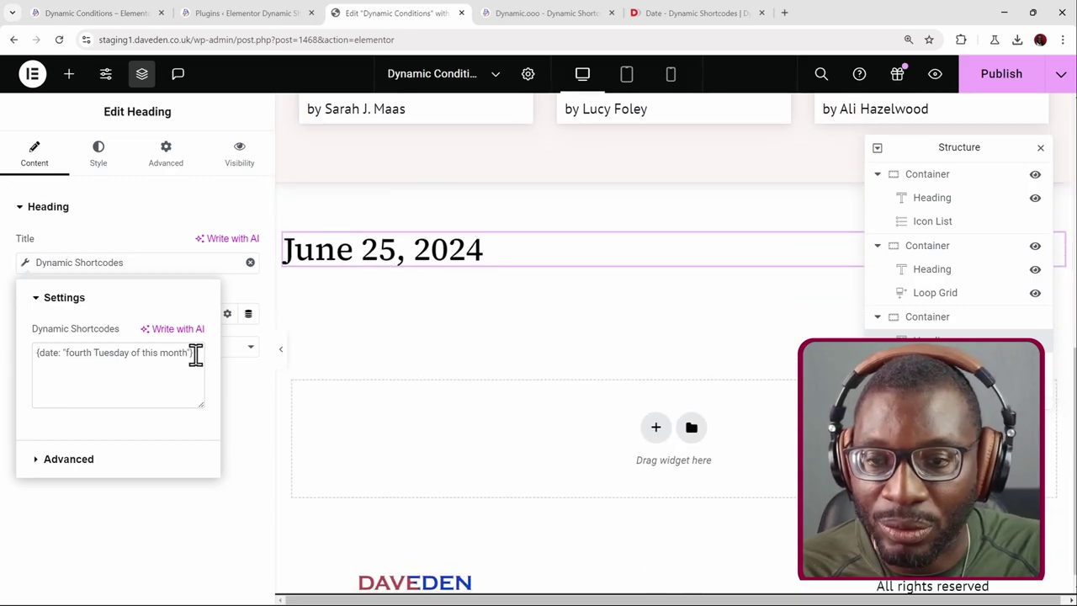
pyautogui.press('Return')
pyautogui.write('{')
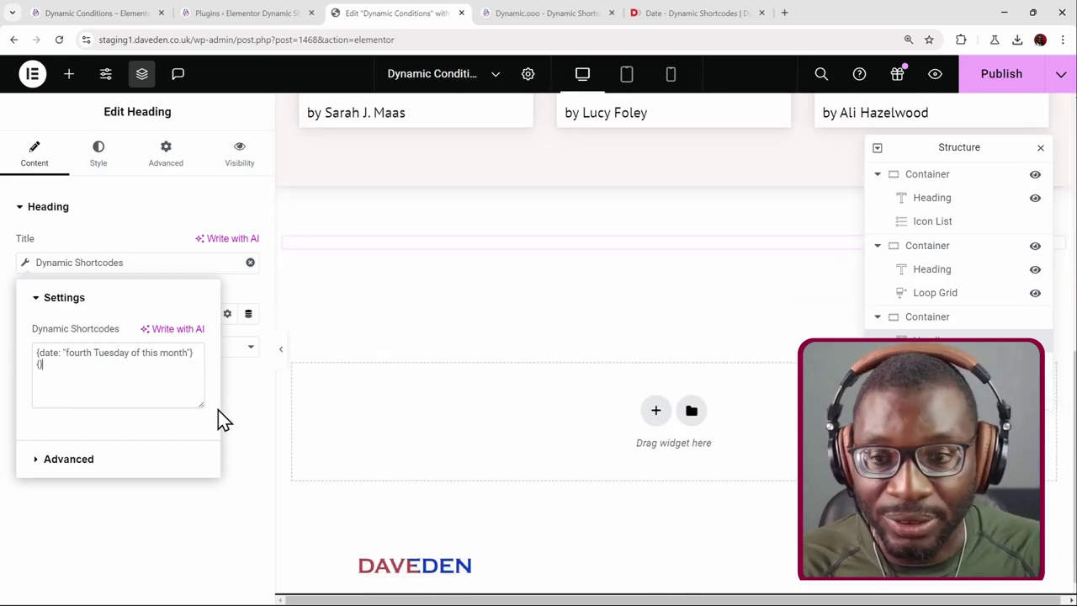
pyautogui.write('date: now')
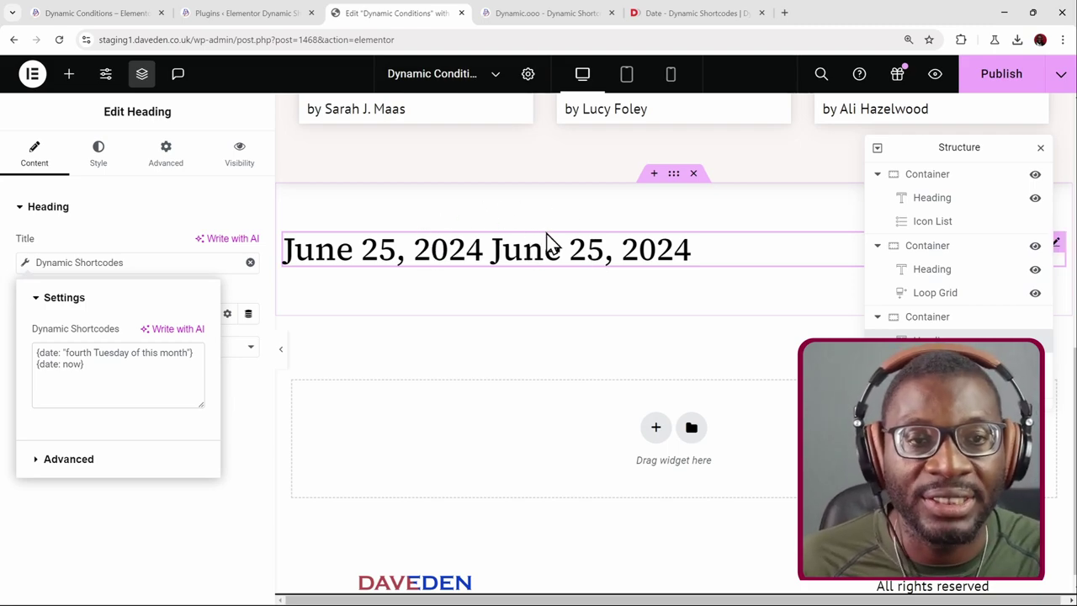
# Turn on Dynamic Visibility for the Tuesday Specials container
pyautogui.scroll(2, 547, 240)
pyautogui.scroll(1, 539, 168)
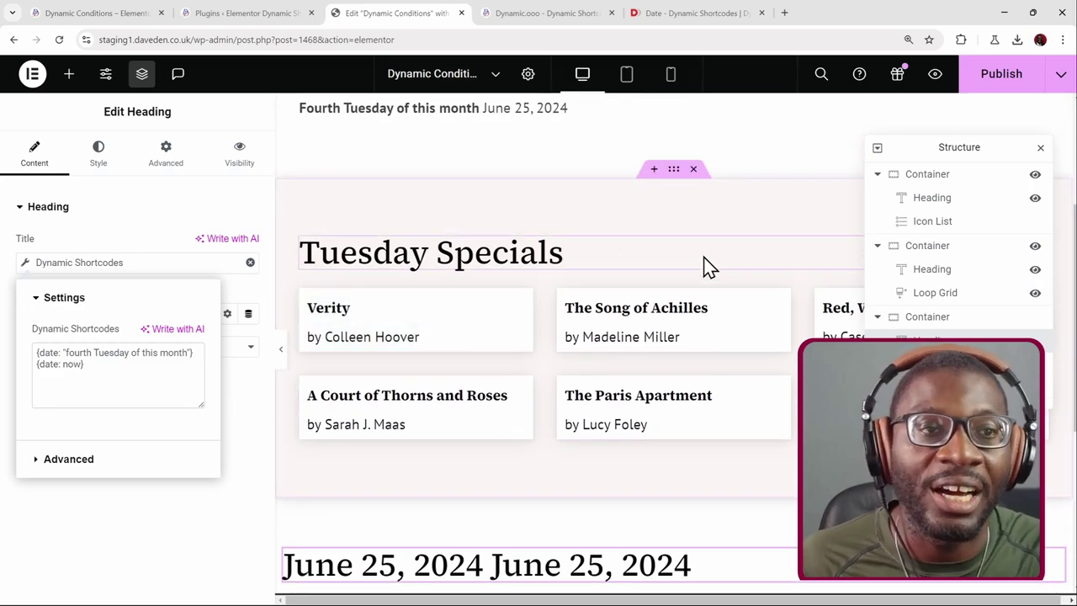
pyautogui.click(674, 173)
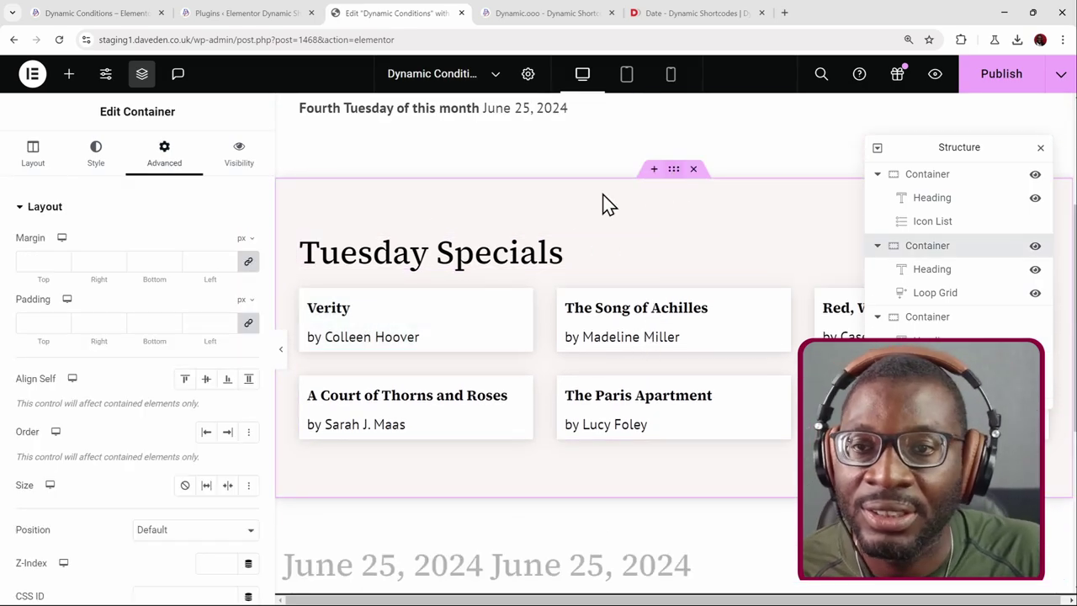
pyautogui.click(239, 156)
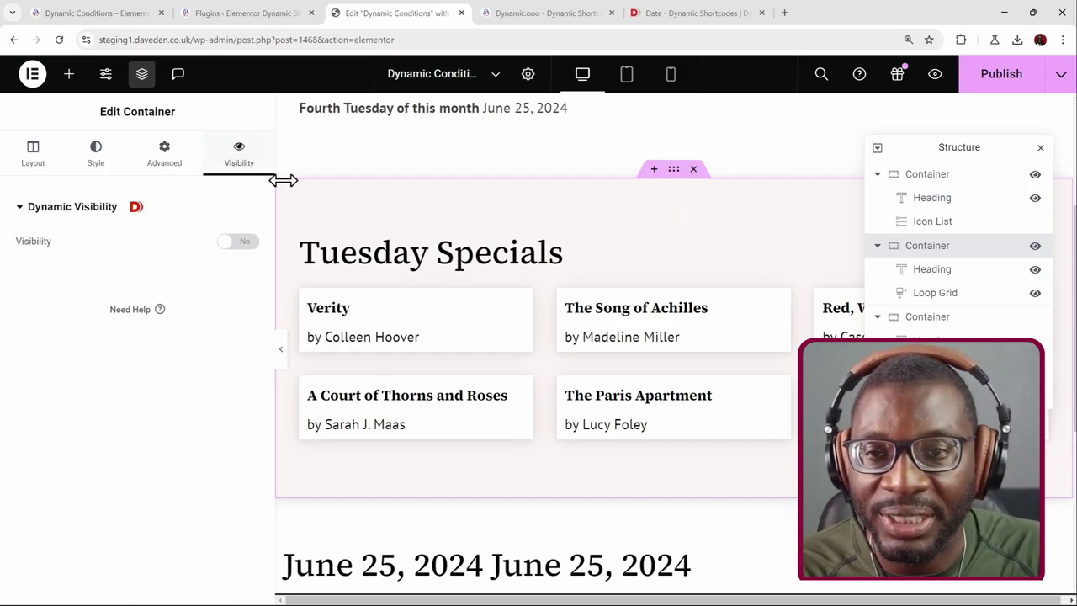
pyautogui.click(239, 243)
# Find the Dynamic Tags trigger among the container's visibility conditions and set its status to the comparison that matches a given value
pyautogui.scroll(-3, 132, 281)
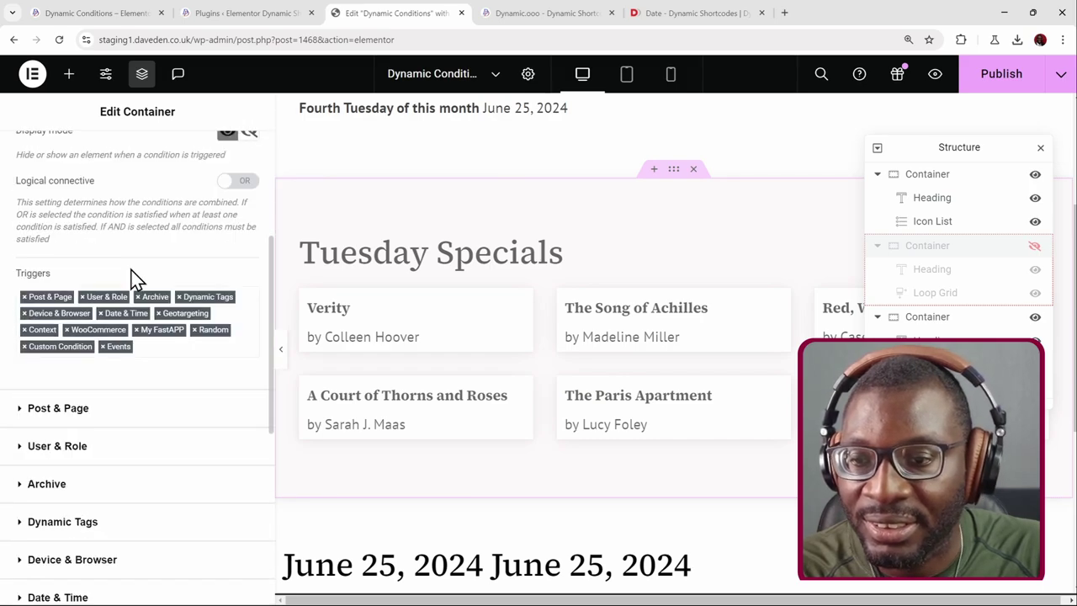
pyautogui.scroll(-3, 133, 281)
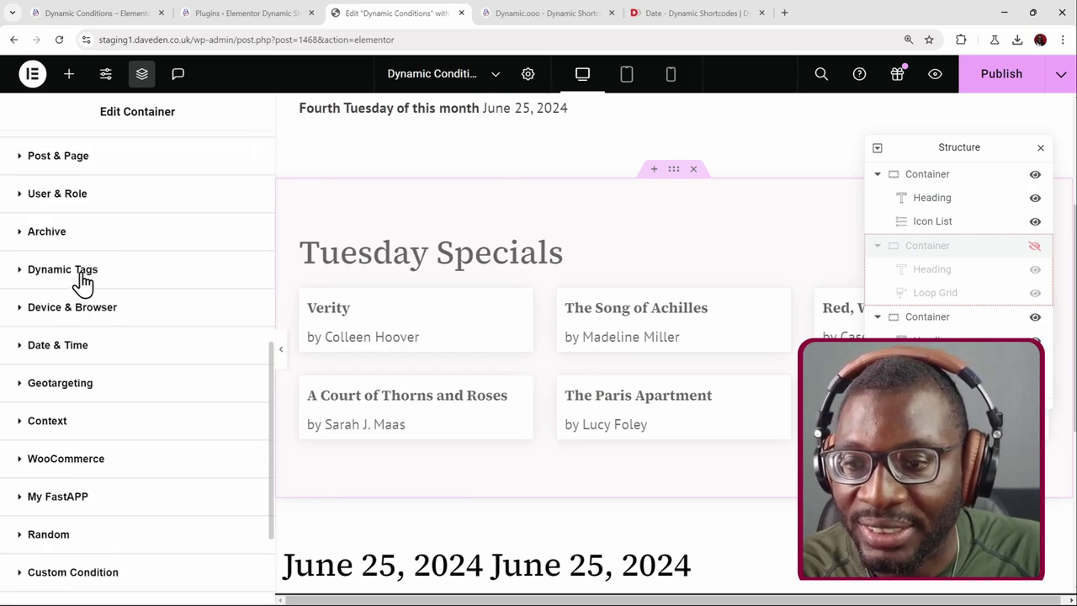
pyautogui.click(67, 347)
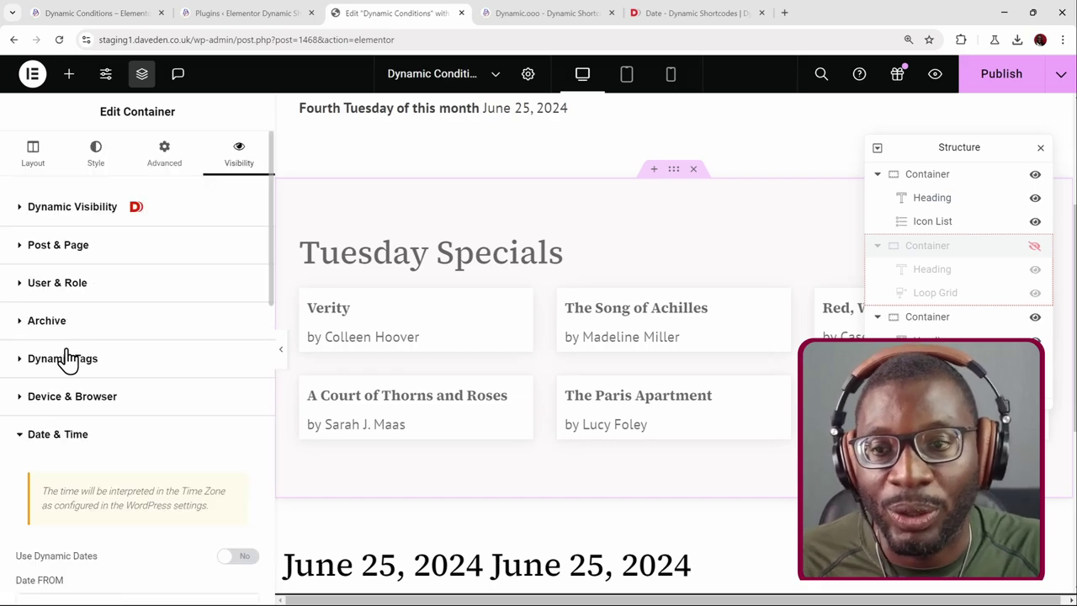
pyautogui.scroll(-2, 67, 360)
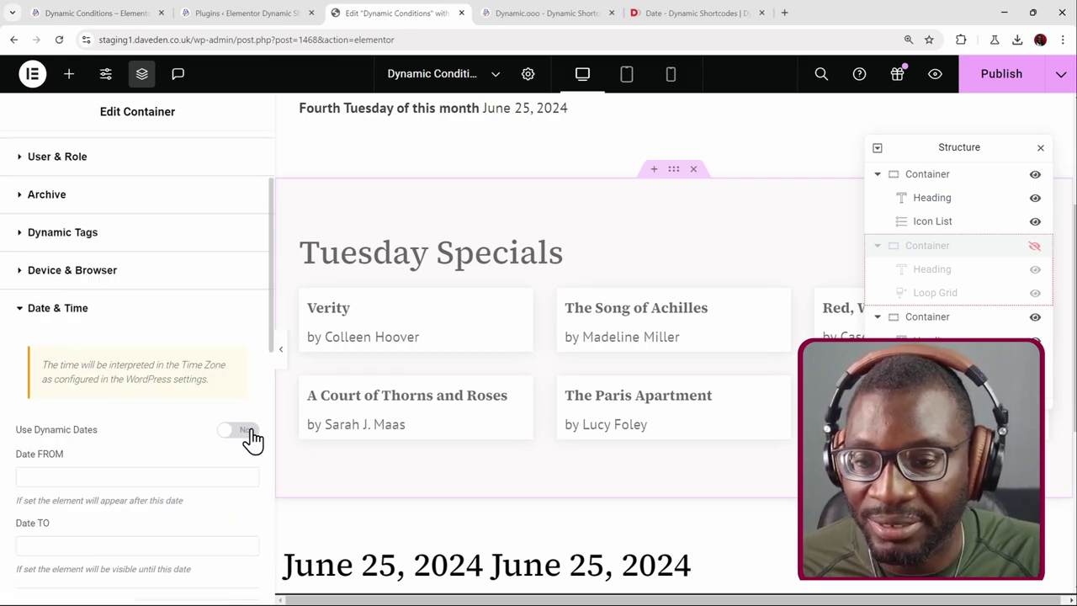
pyautogui.scroll(1, 135, 366)
pyautogui.click(107, 303)
pyautogui.scroll(-3, 135, 295)
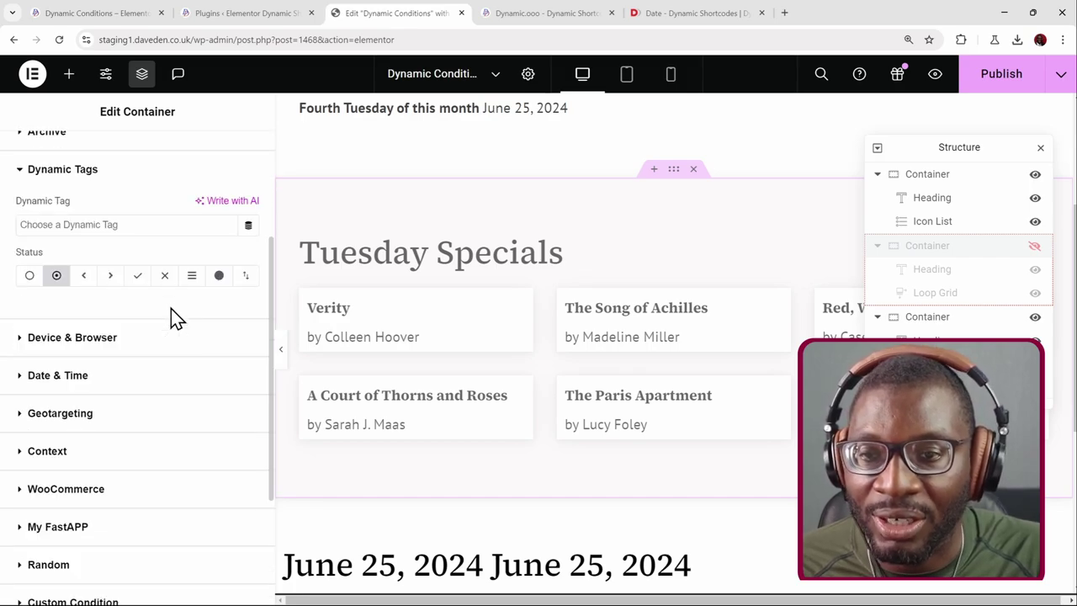
pyautogui.click(220, 278)
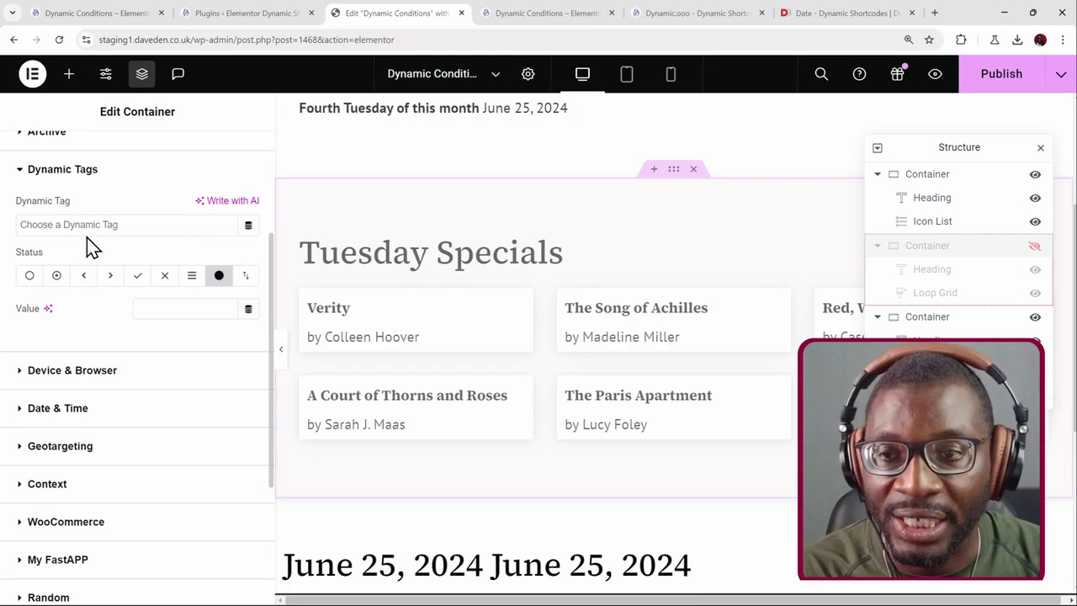
# Assign Dynamic Shortcodes as the trigger's dynamic tag and open its settings
pyautogui.click(249, 227)
pyautogui.scroll(-2, 202, 329)
pyautogui.scroll(2, 168, 329)
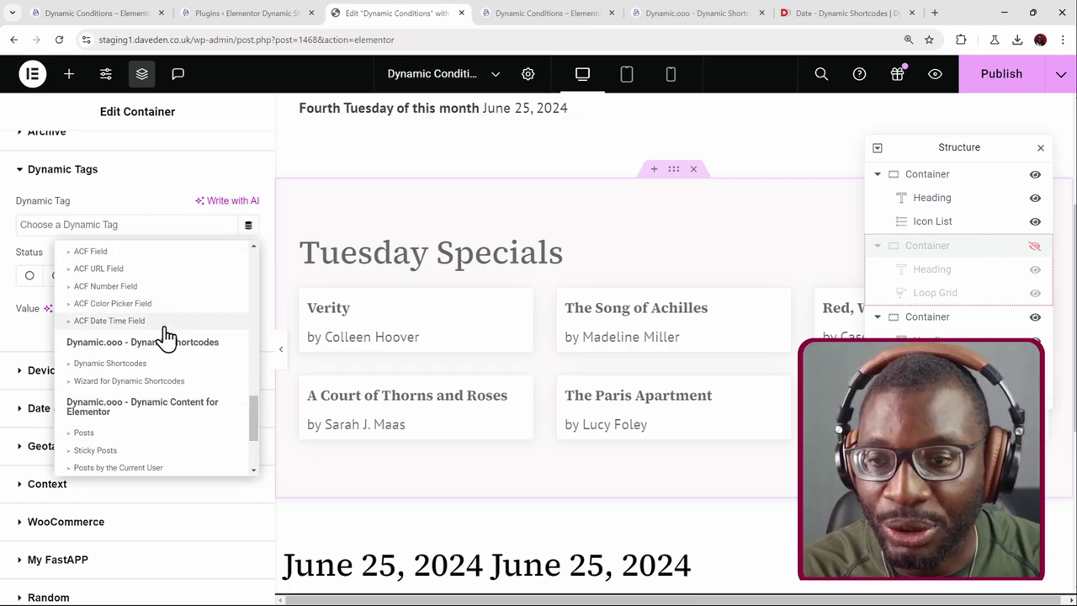
pyautogui.click(135, 365)
pyautogui.click(26, 226)
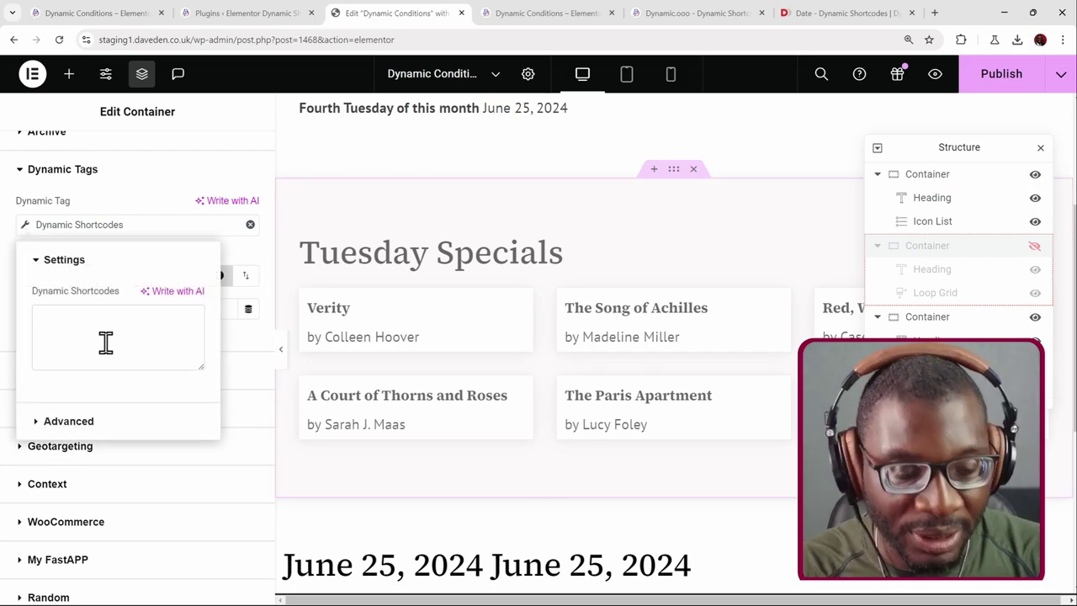
# Enter {date: "fourth Tuesday of this month"} as the shortcode of the trigger's dynamic tag
pyautogui.click(105, 341)
pyautogui.write('{')
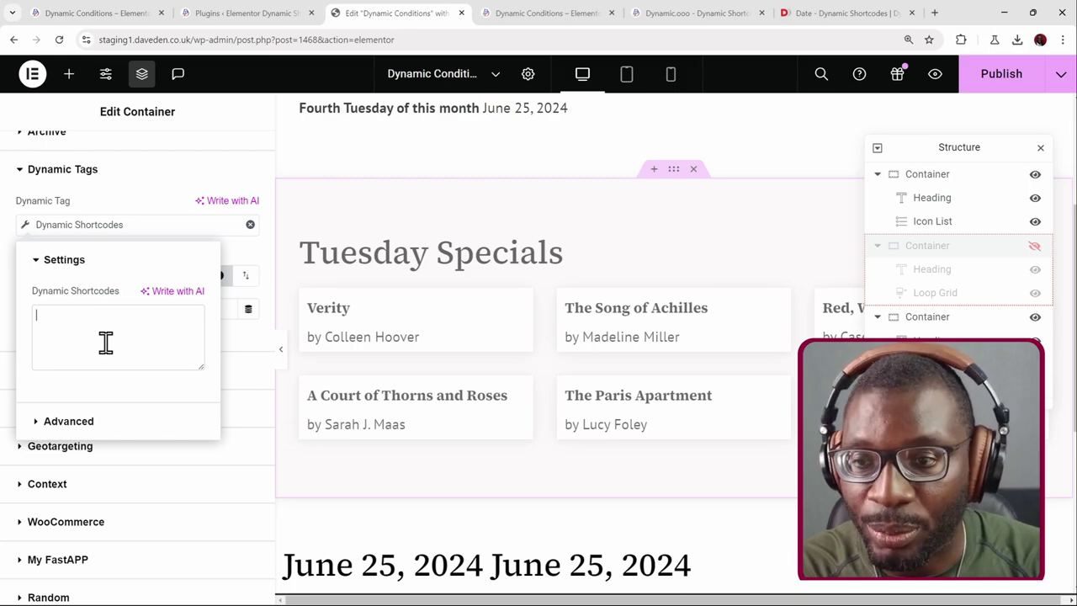
pyautogui.write('date')
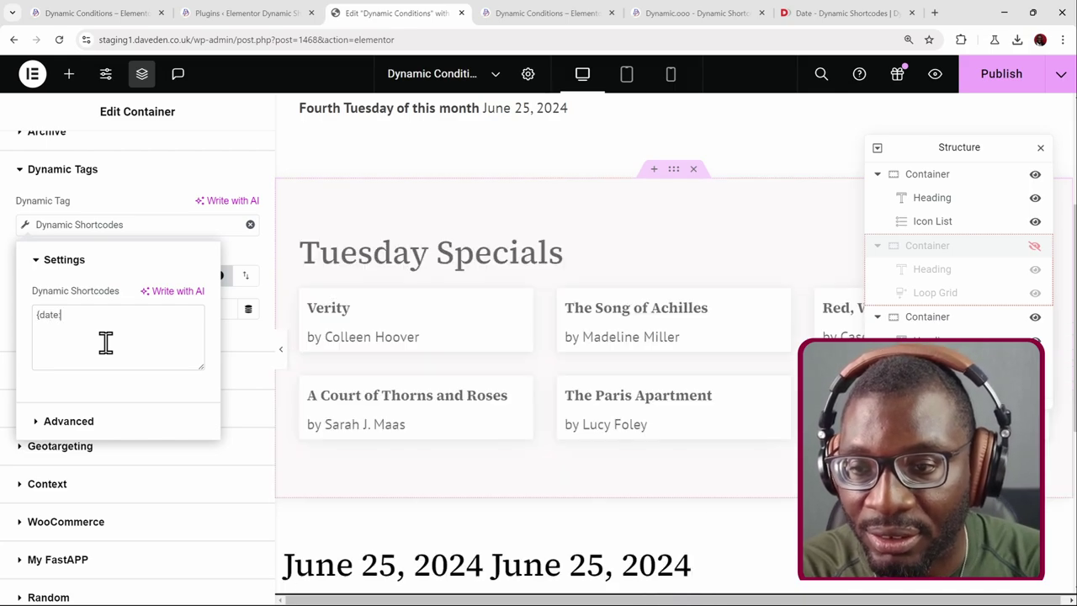
pyautogui.write(': fo')
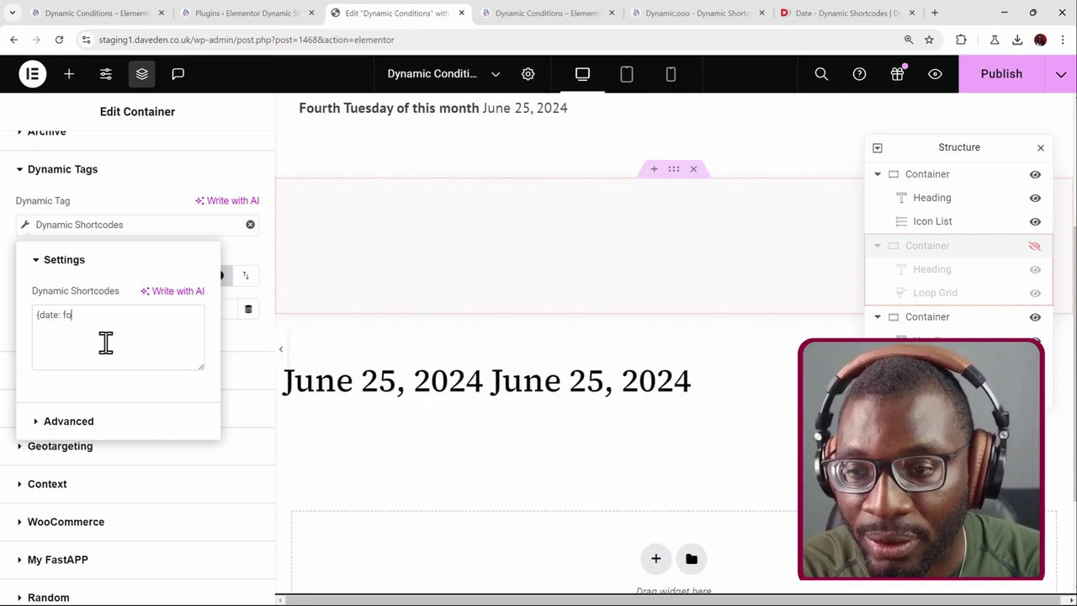
pyautogui.write("'fourth ")
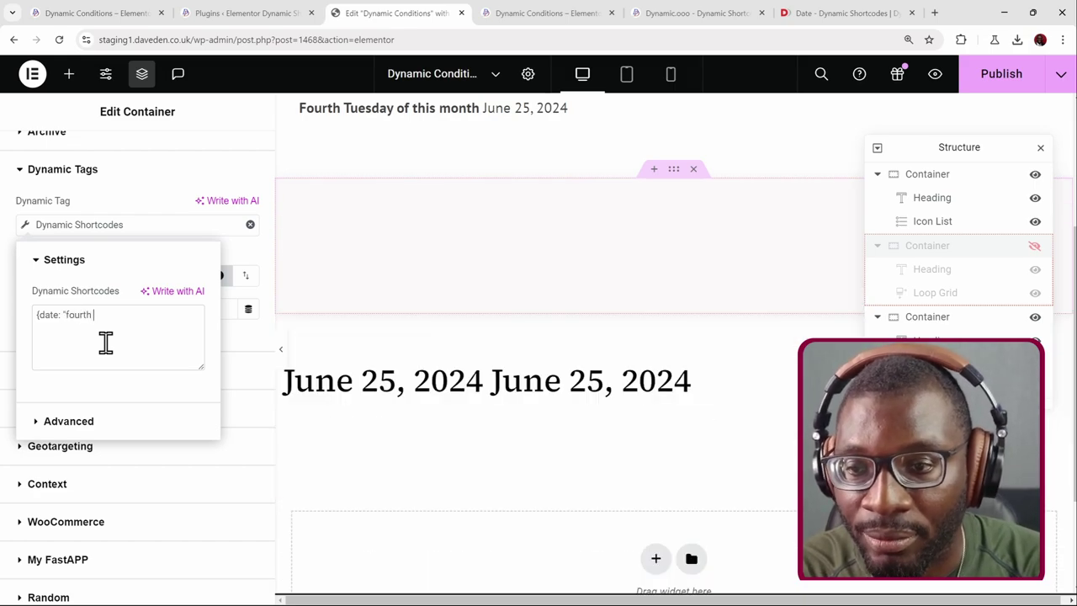
pyautogui.write('Tuesday ')
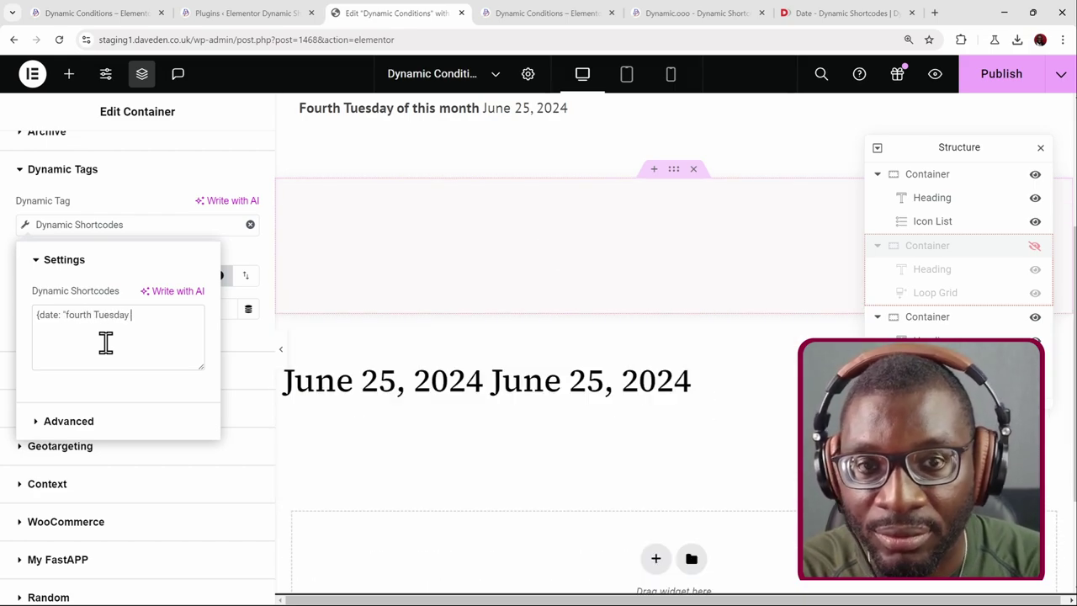
pyautogui.write('of this month')
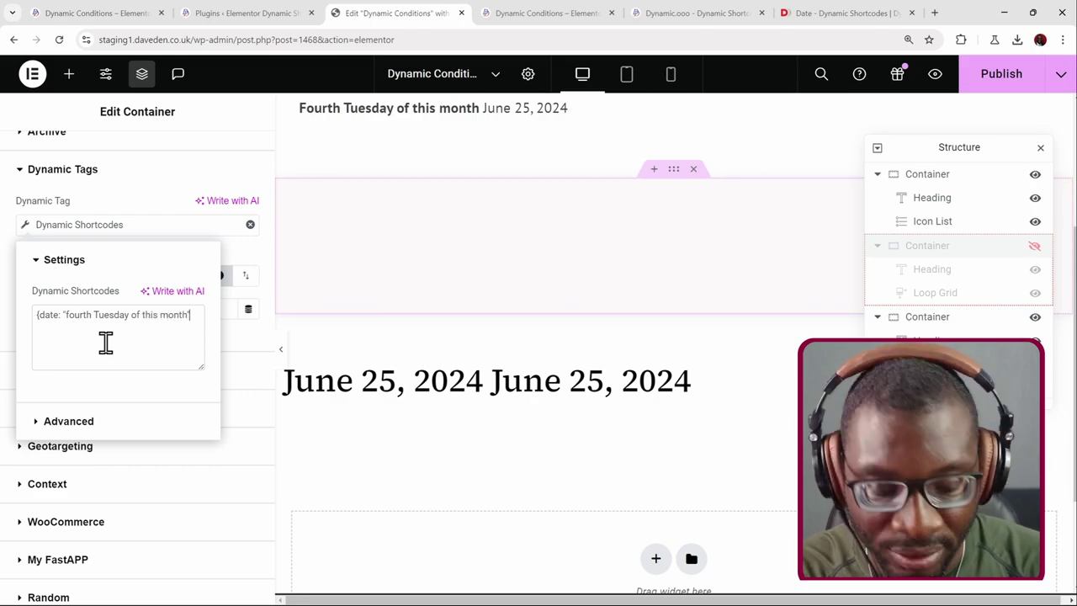
pyautogui.write('"}')
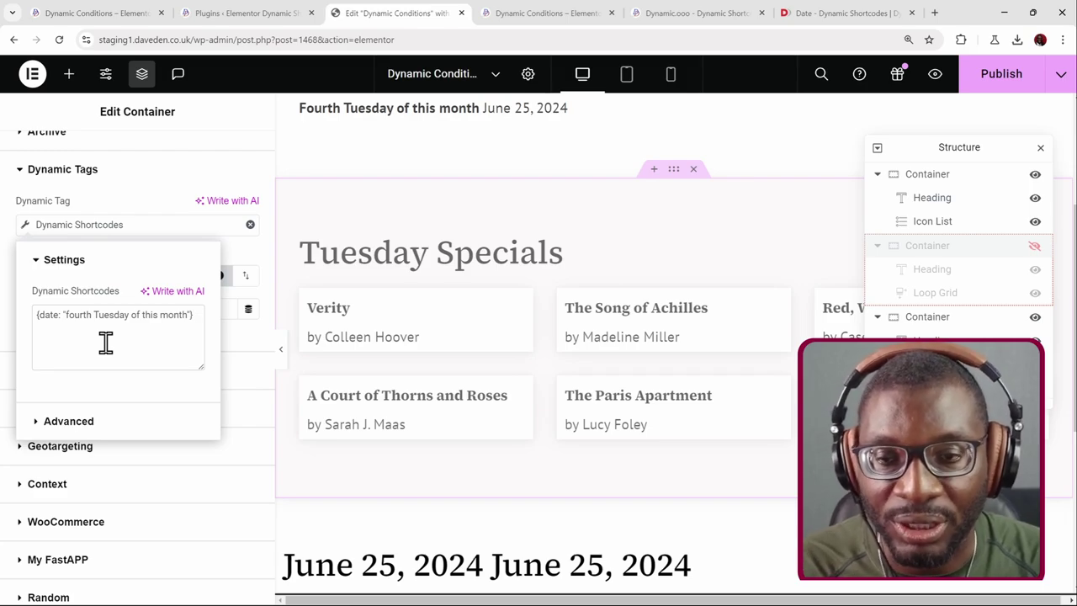
pyautogui.click(146, 210)
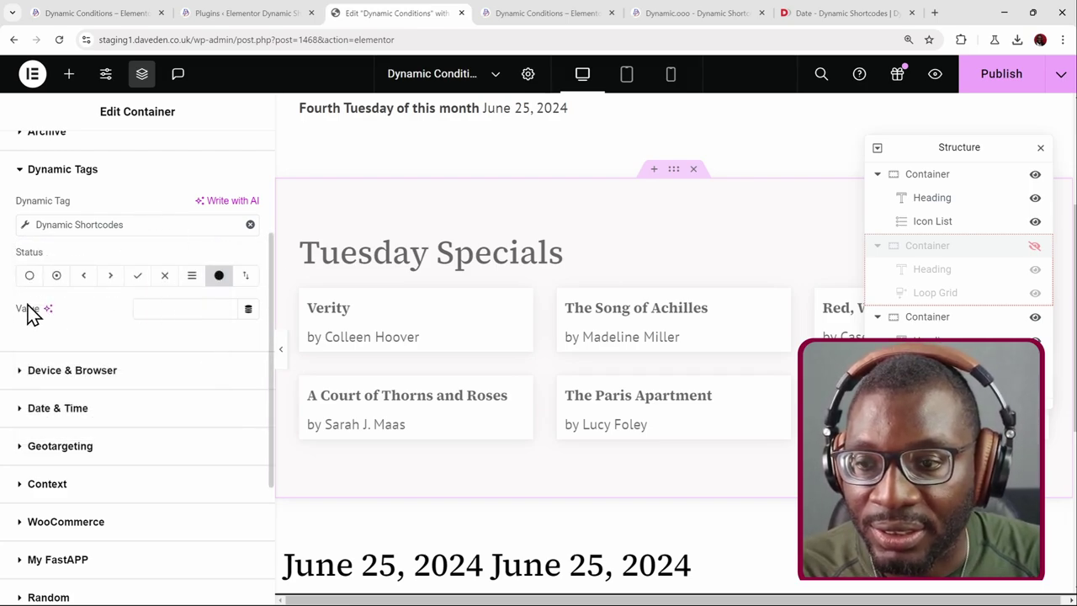
# Set the trigger's comparison value to a Dynamic Shortcodes tag containing {date: now}
pyautogui.click(248, 310)
pyautogui.scroll(-3, 168, 395)
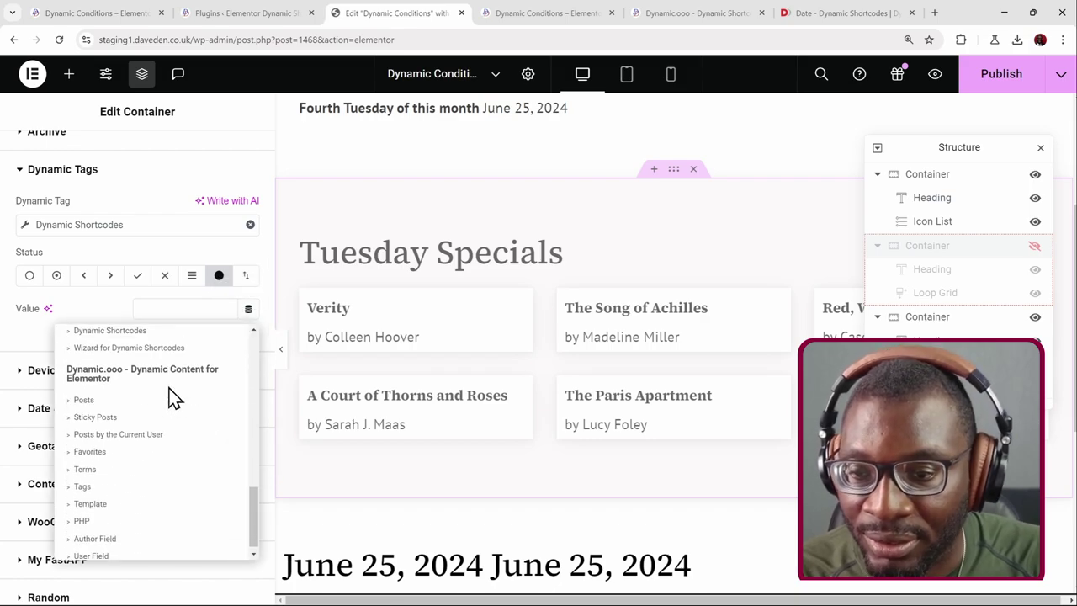
pyautogui.scroll(2, 156, 403)
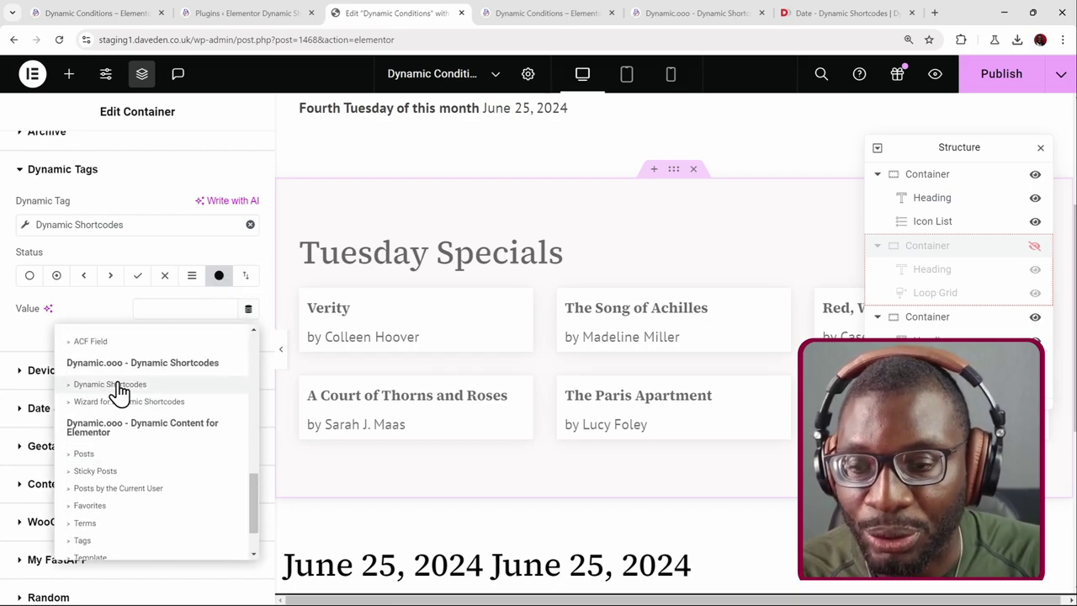
pyautogui.click(114, 384)
pyautogui.click(152, 312)
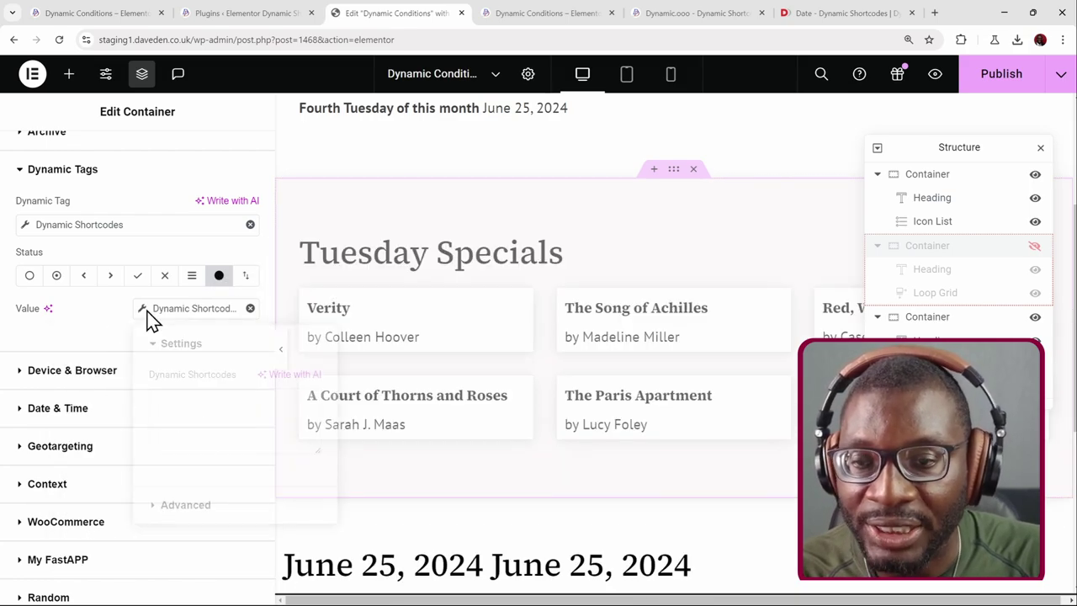
pyautogui.write('{da')
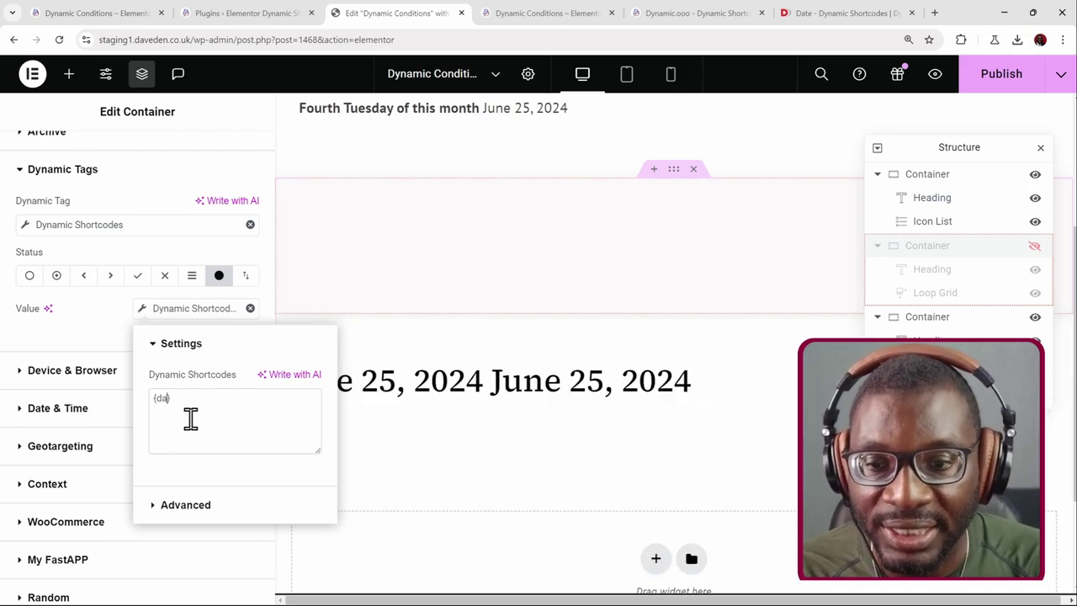
pyautogui.write('te: now')
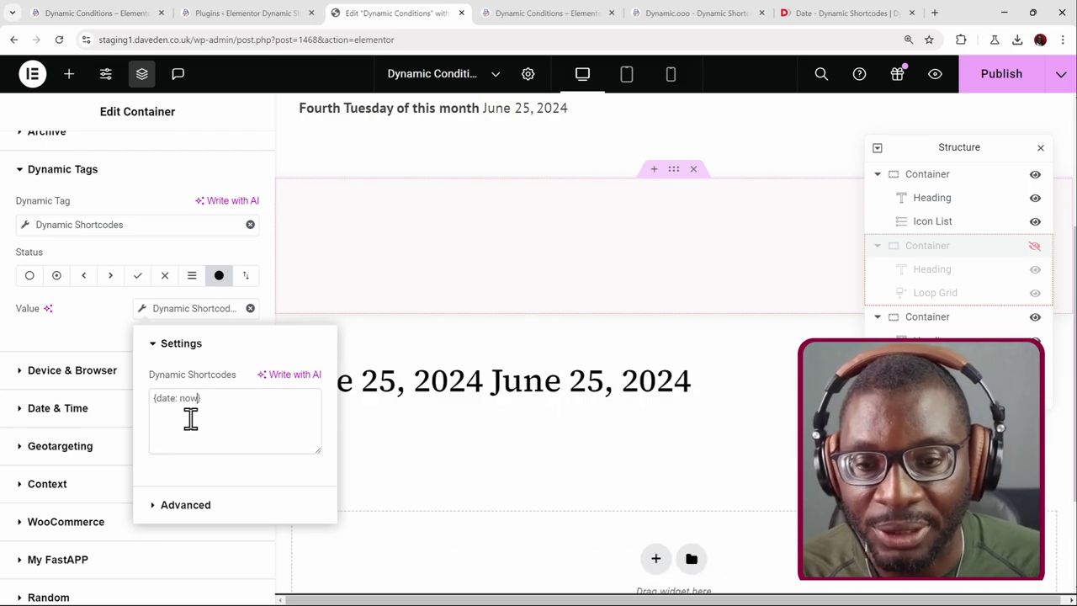
pyautogui.click(488, 275)
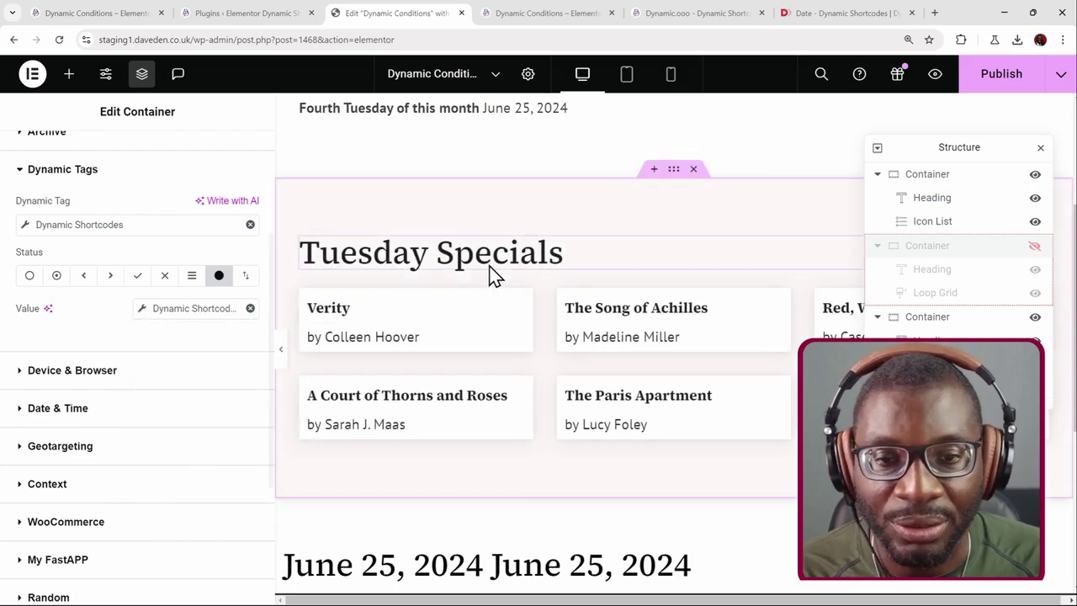
# Publish the page and preview it to check the Tuesday Specials section
pyautogui.click(993, 92)
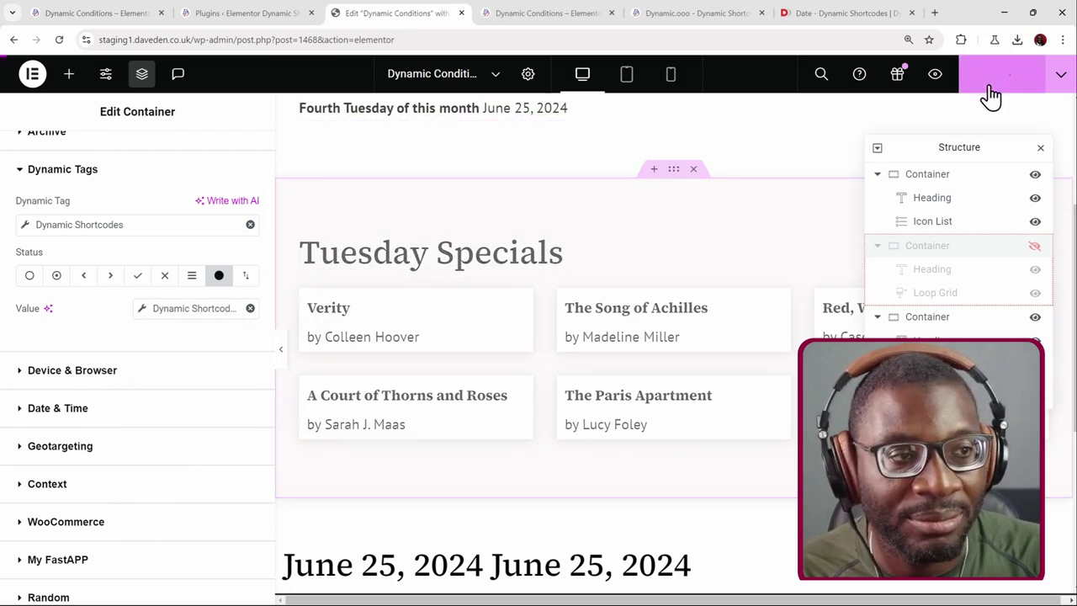
pyautogui.click(935, 74)
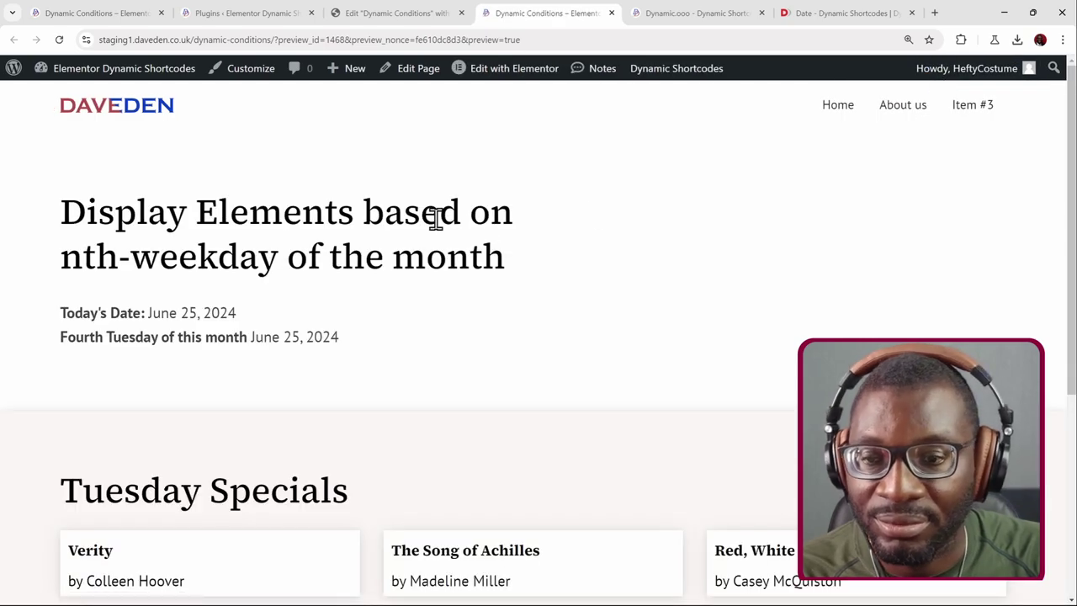
pyautogui.scroll(-4, 316, 267)
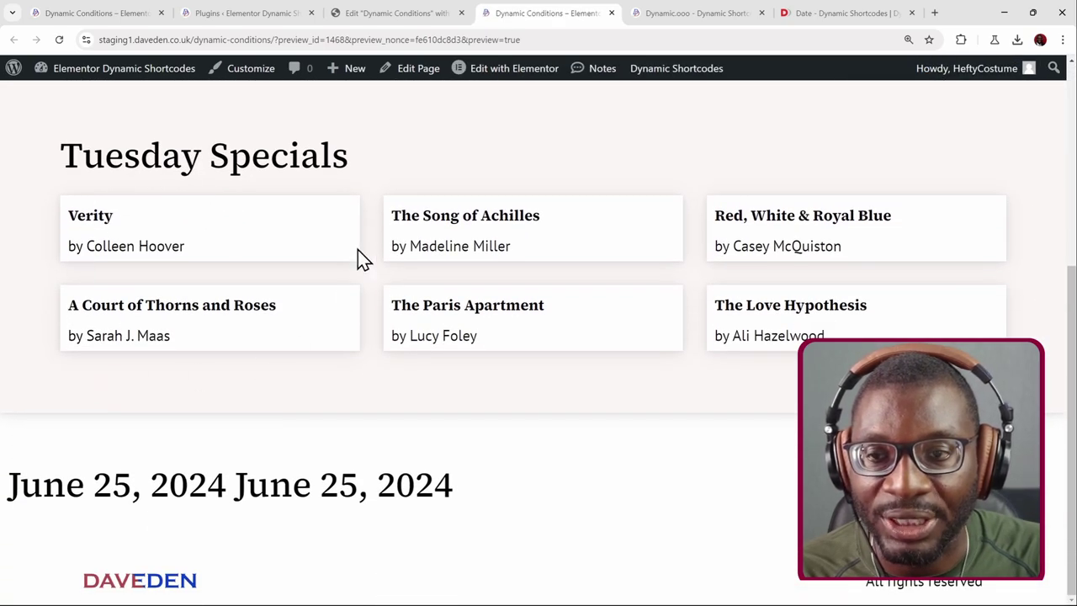
pyautogui.scroll(1, 214, 192)
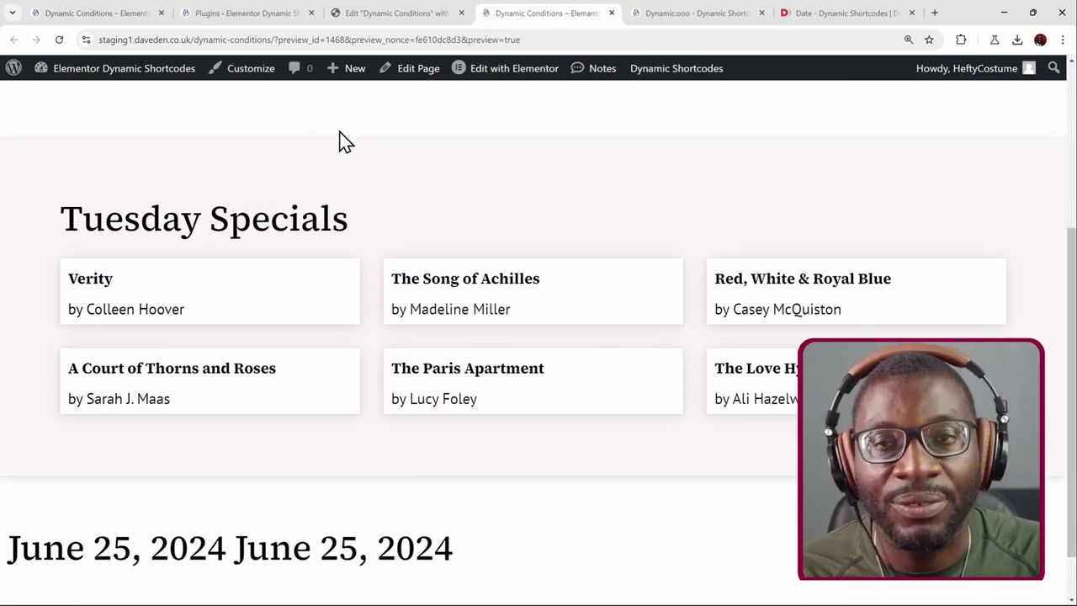
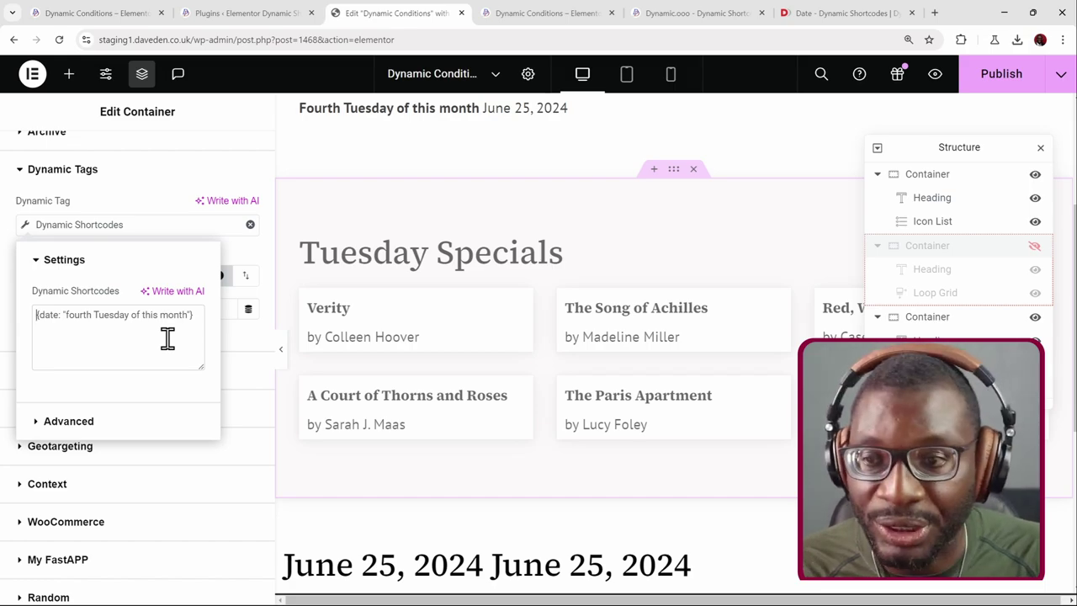
# Back in the page editor, change the trigger's dynamic tag shortcode to {eq: {date: "fourth Tuesday of this month"} {date:now} }
pyautogui.write('{')
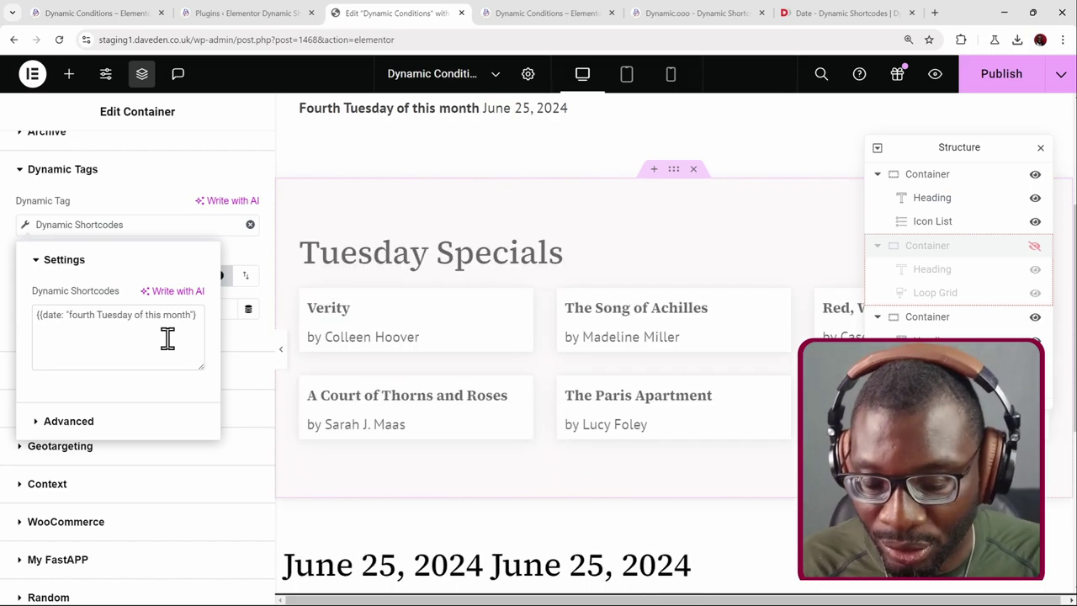
pyautogui.write('eq:')
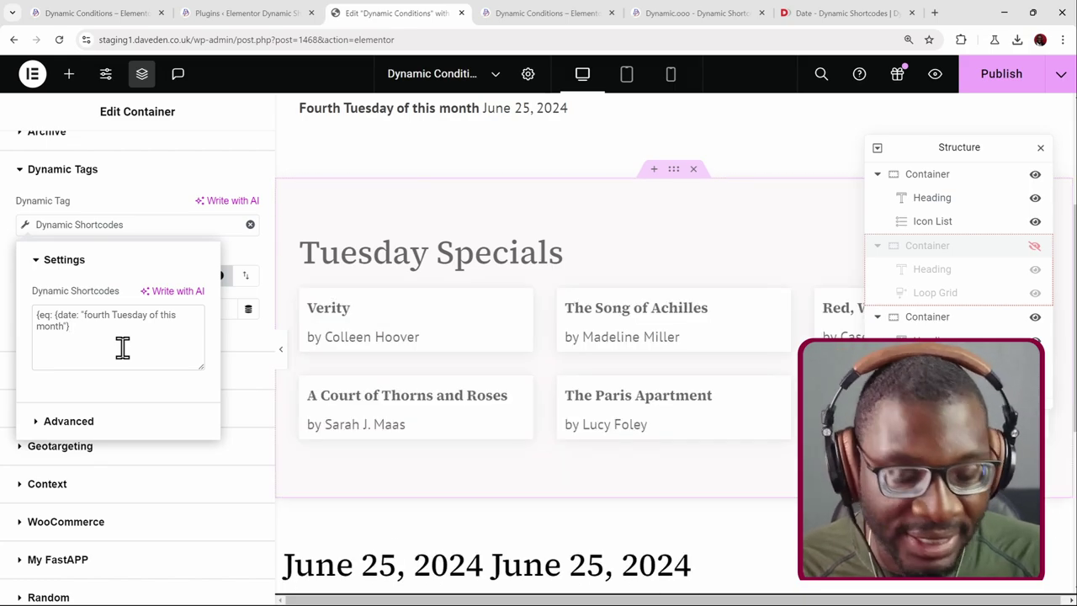
pyautogui.write('{date')
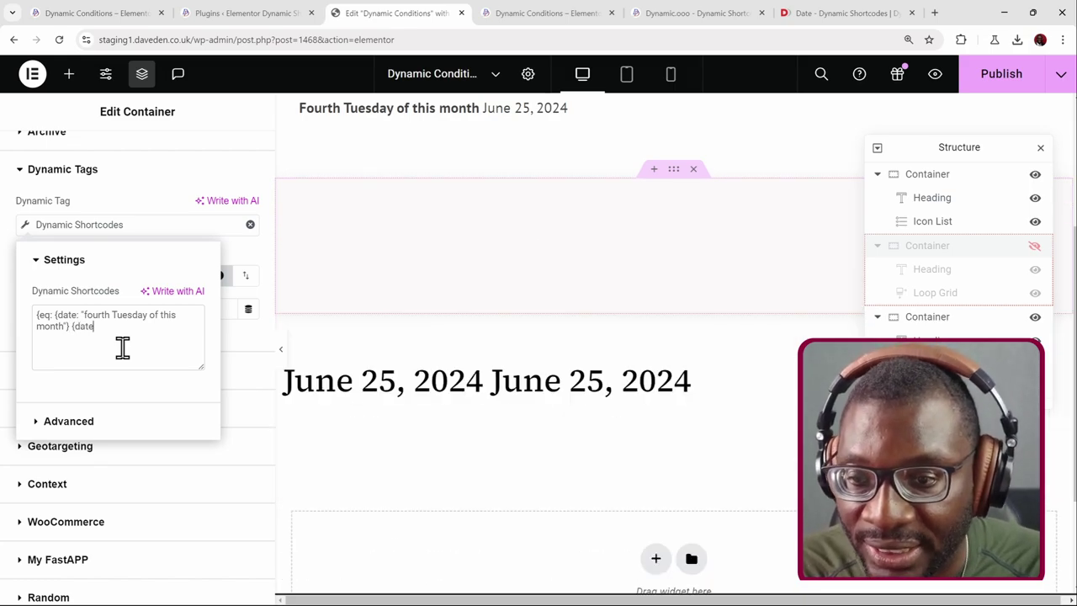
pyautogui.write(':now}')
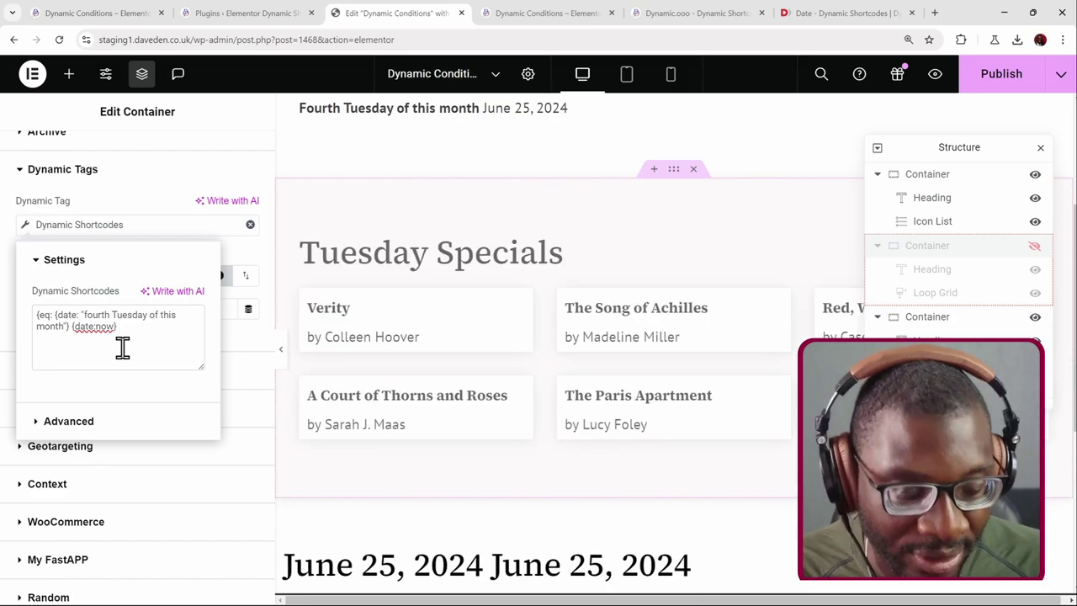
pyautogui.write(' }')
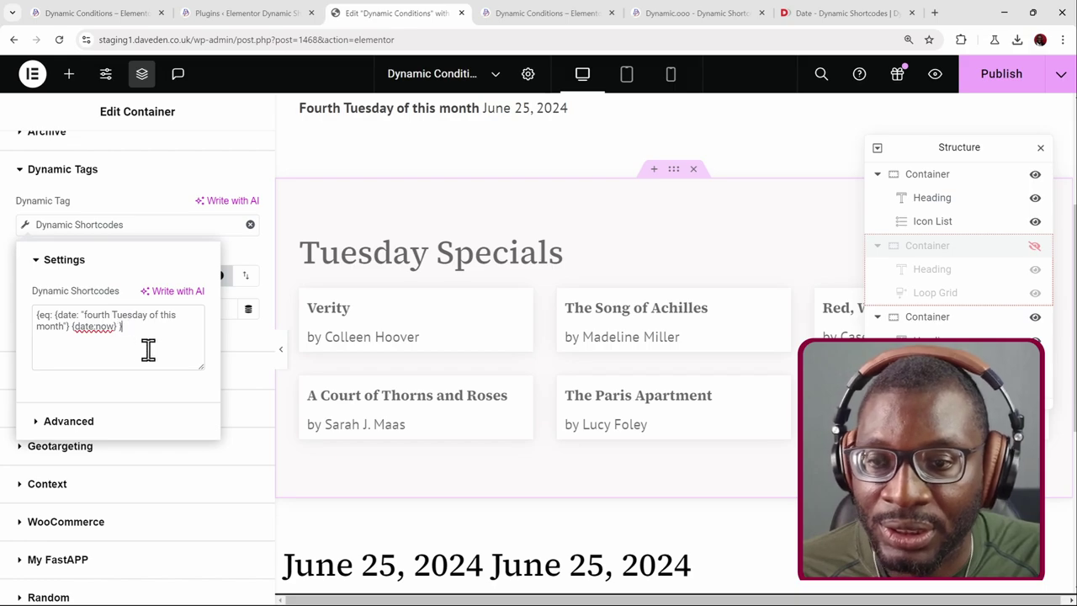
# Set the dynamic tag trigger's comparison value to True
pyautogui.click(241, 349)
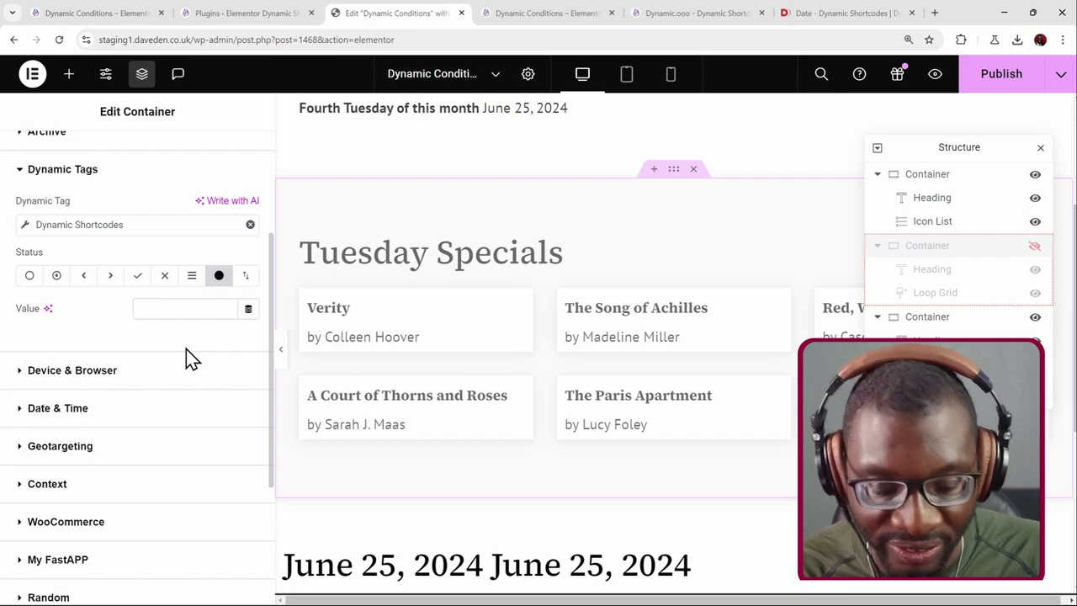
pyautogui.write('True')
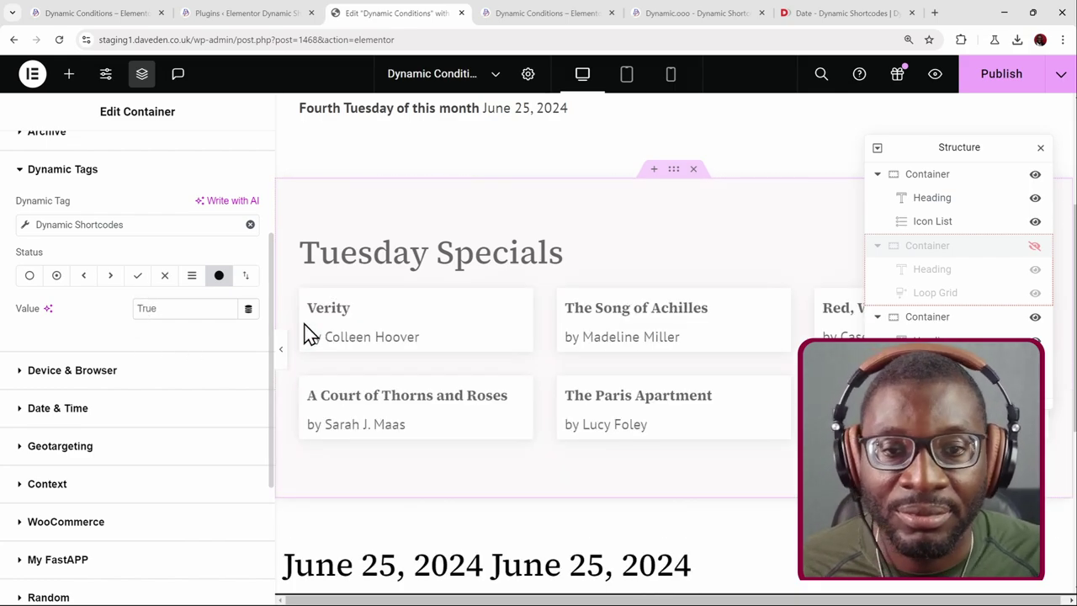
# Publish the page and check the Tuesday Specials section in its preview
pyautogui.click(976, 87)
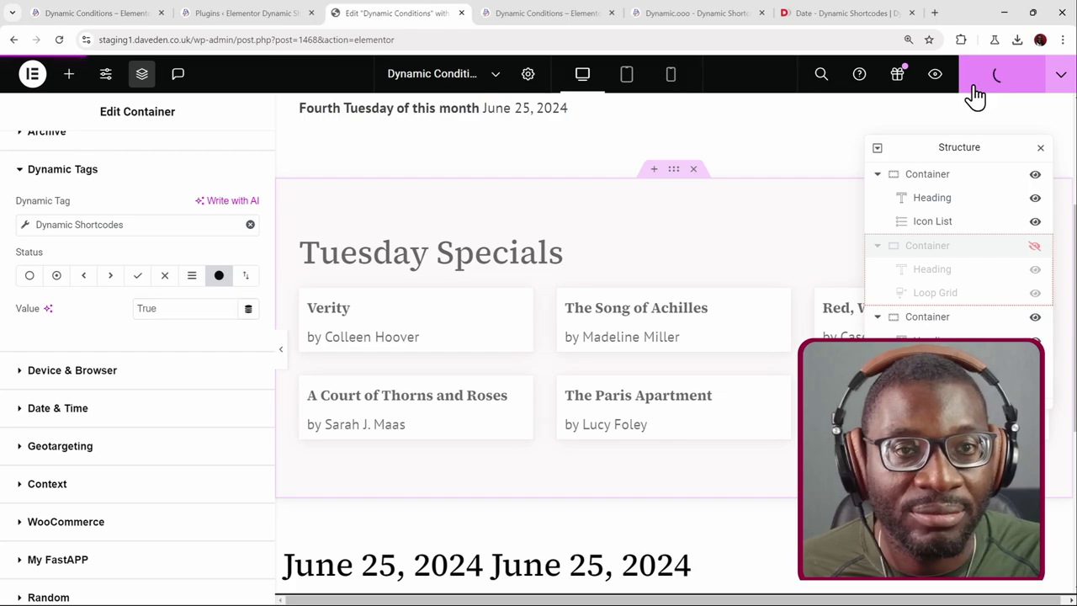
pyautogui.click(534, 12)
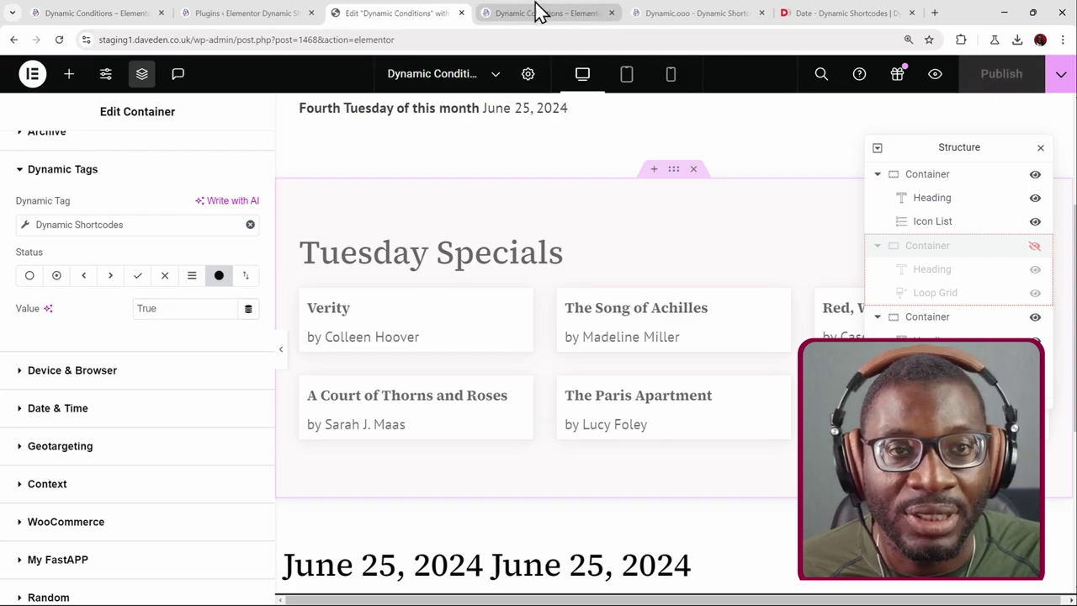
pyautogui.scroll(-4, 477, 310)
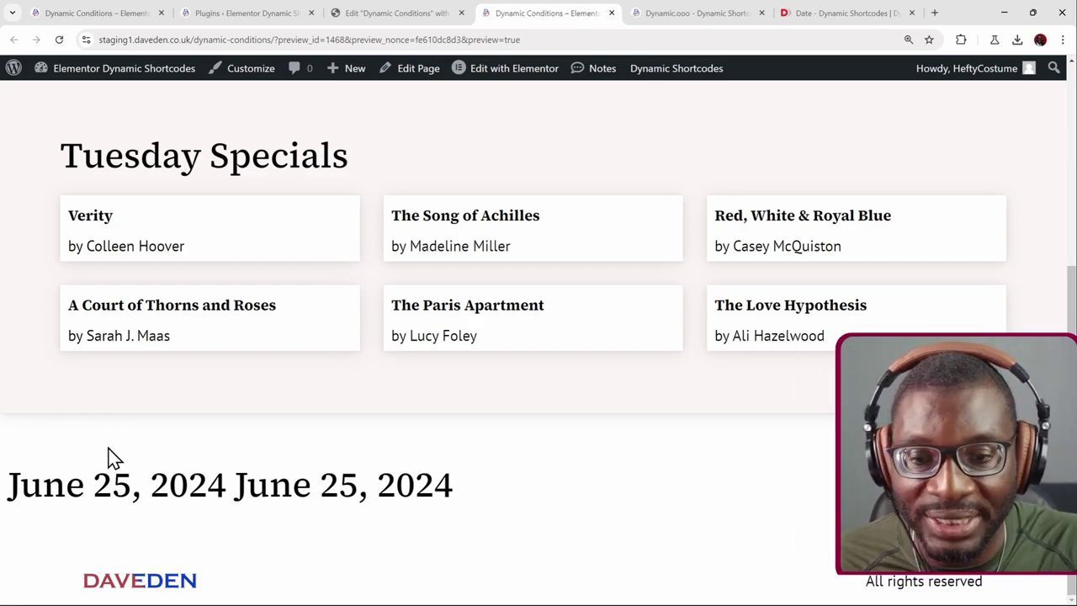
# Back in the page editor, change "this month" to "next month" in the shortcode of the date heading below Tuesday Specials
pyautogui.click(396, 13)
pyautogui.scroll(-3, 387, 387)
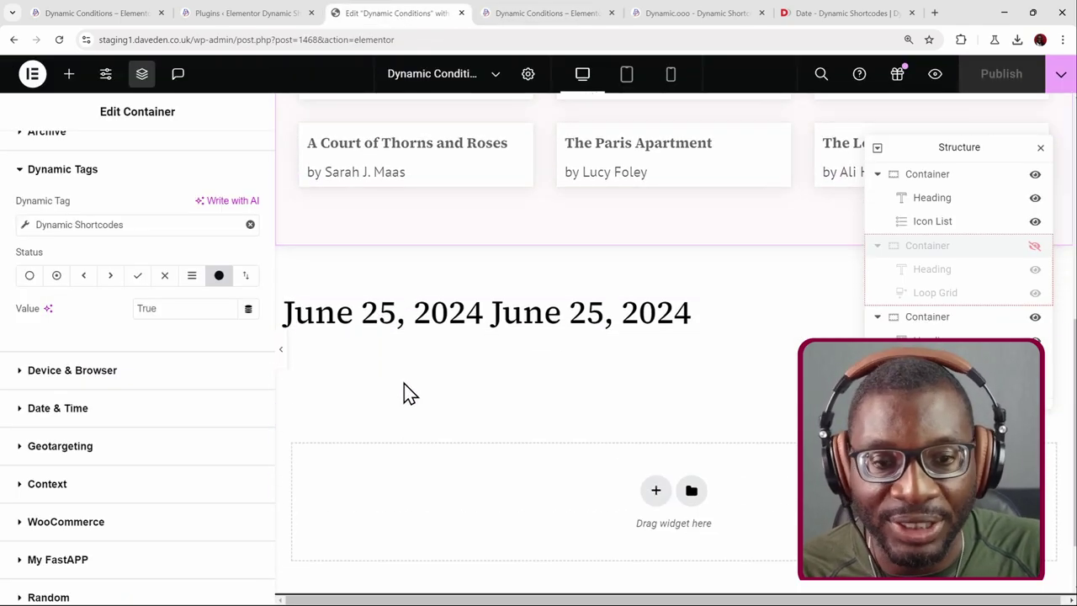
pyautogui.click(404, 318)
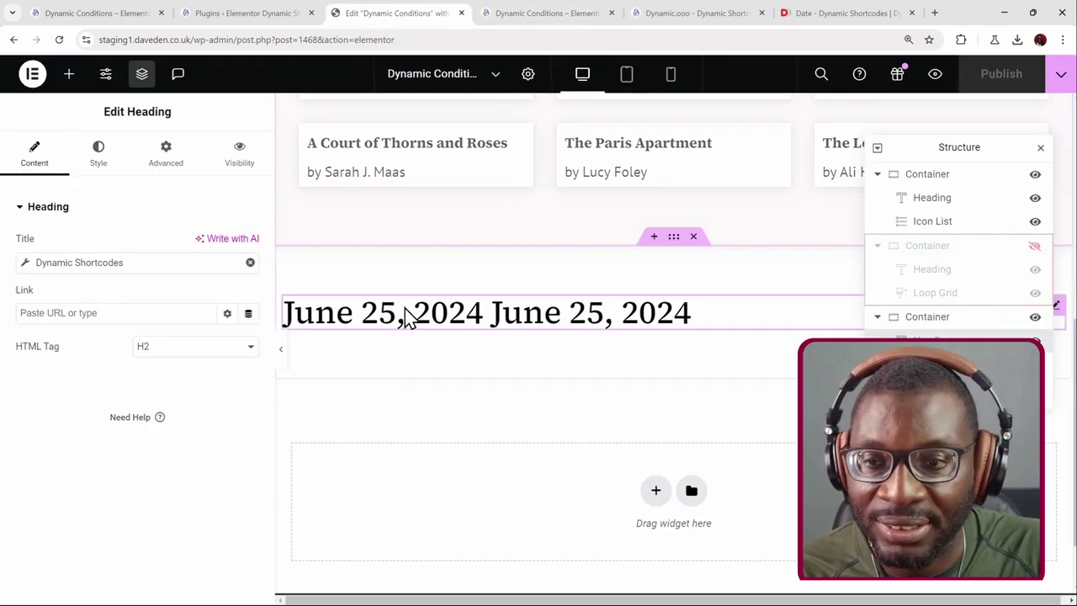
pyautogui.click(25, 263)
pyautogui.doubleClick(150, 352)
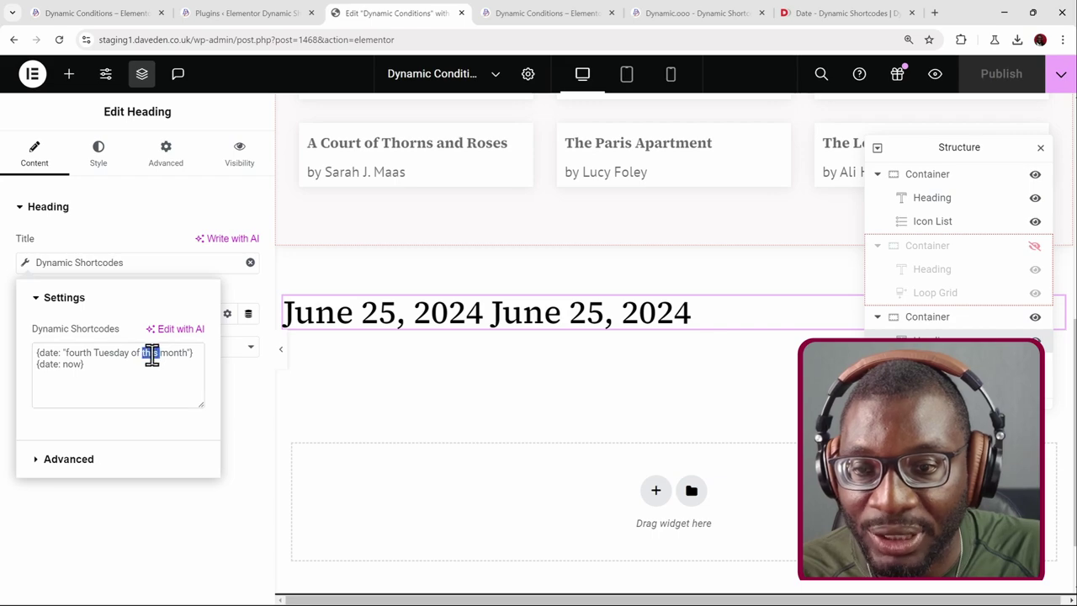
pyautogui.write('next')
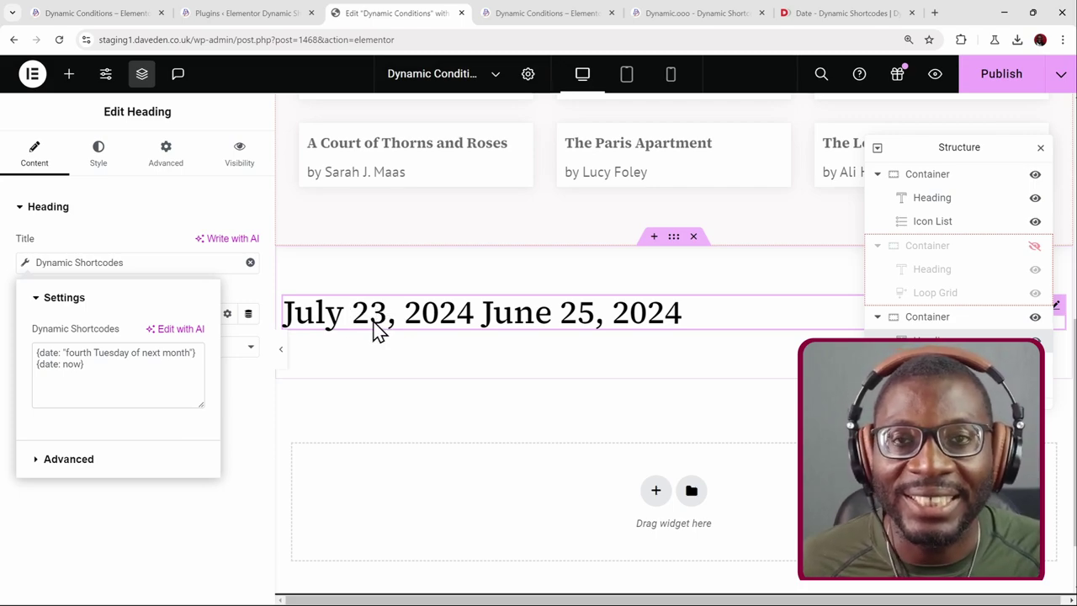
# Add the format argument @ format=Y-m-d to the fourth Tuesday date shortcode in the heading
pyautogui.click(194, 353)
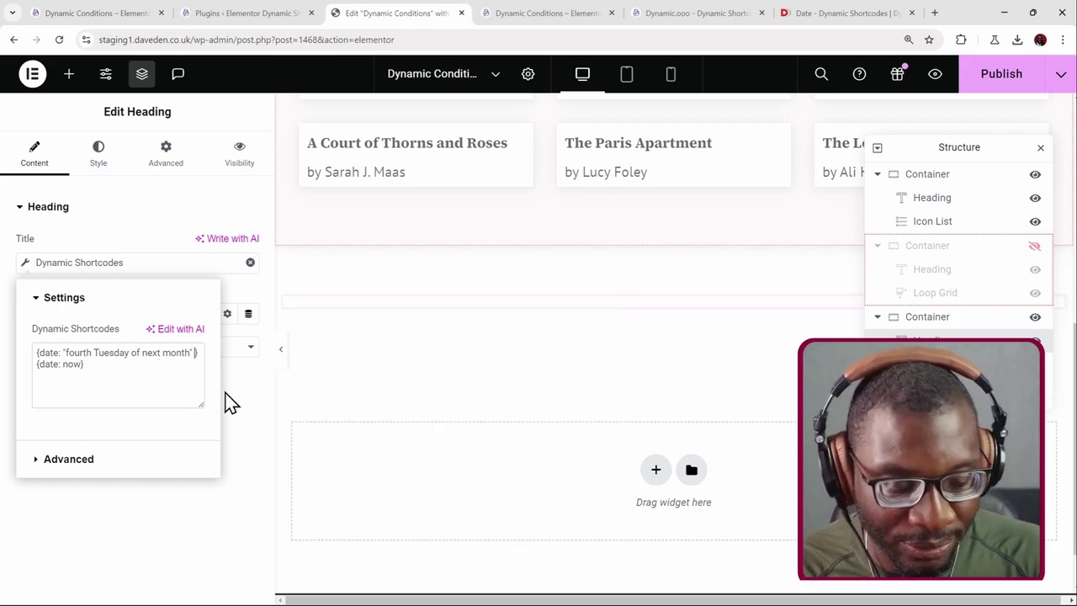
pyautogui.write('@ forma')
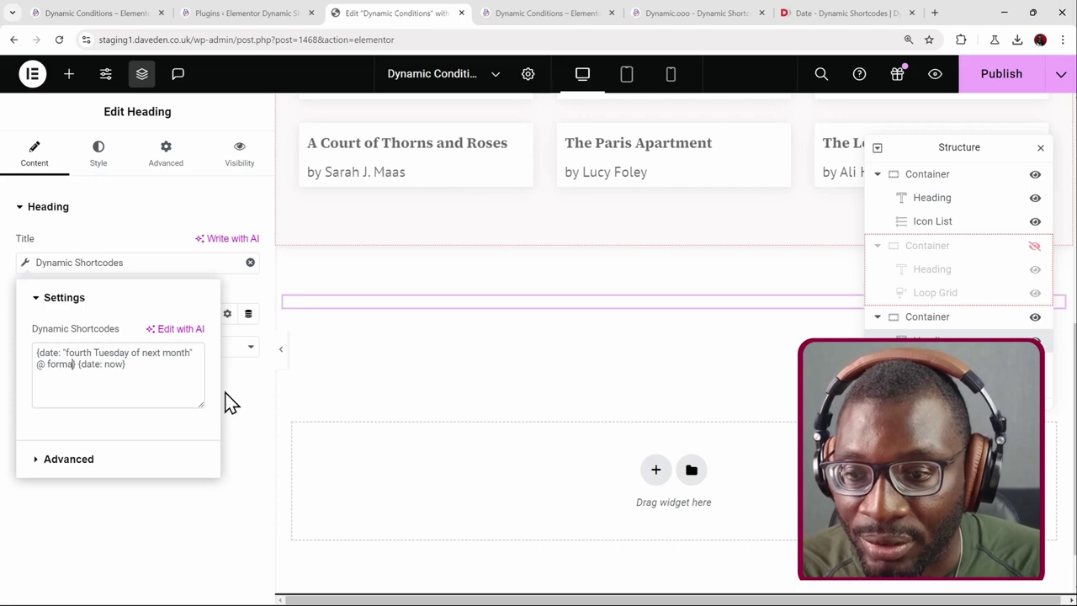
pyautogui.write('t ')
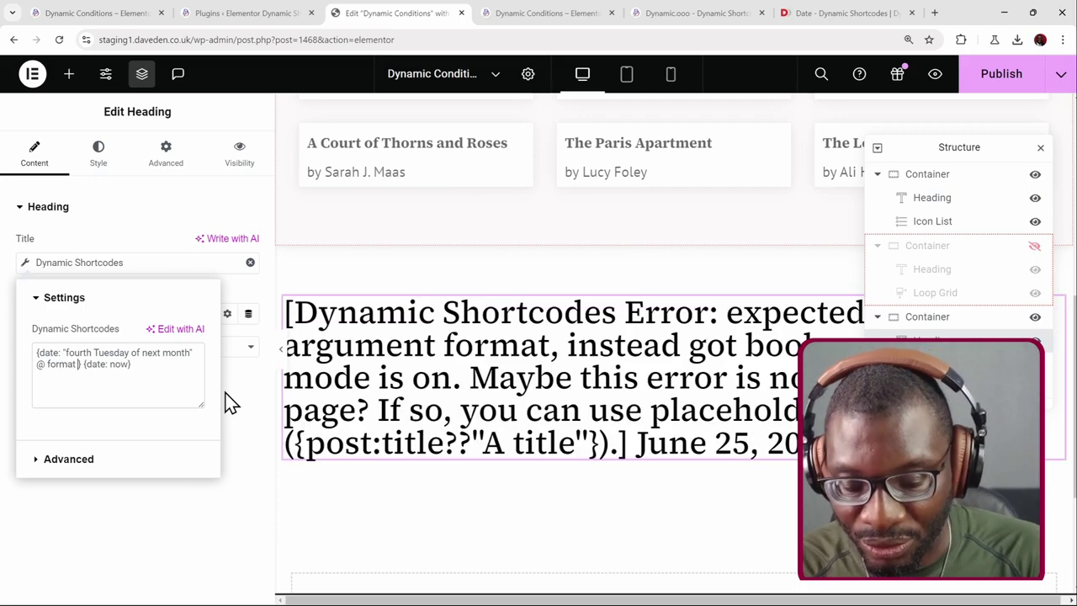
pyautogui.write('Y-m-d')
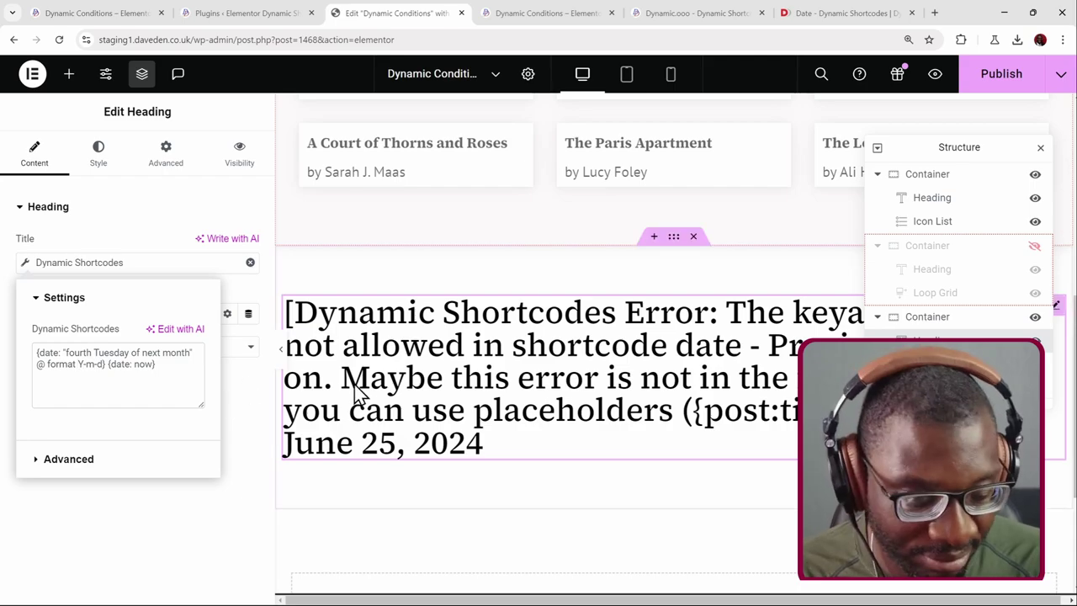
pyautogui.press('BackSpace')
pyautogui.write('=')
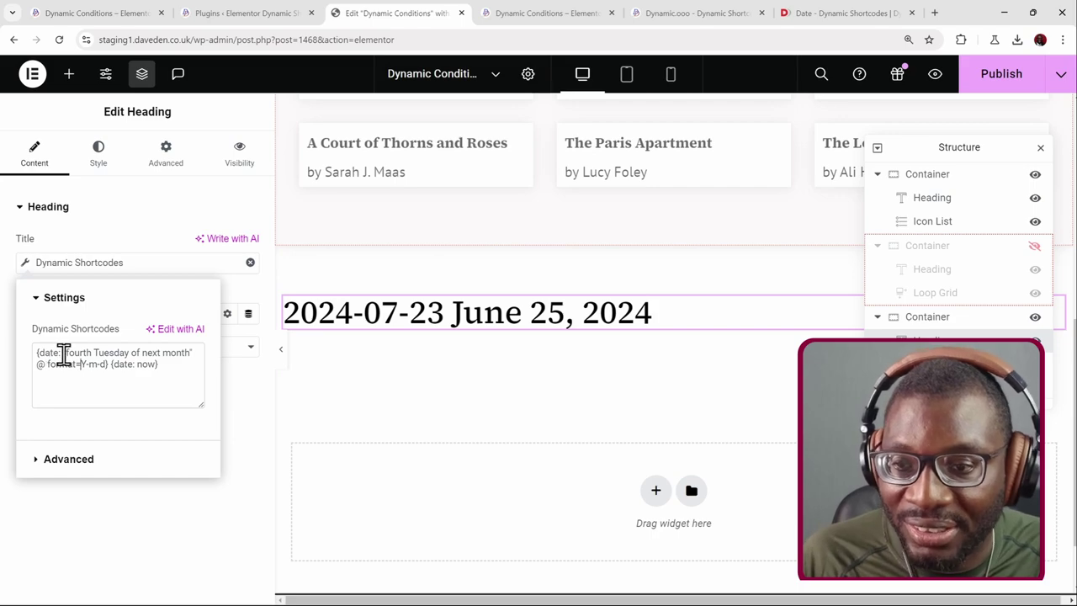
# Replace "fourth Tuesday of next month" in the heading's date shortcode with a nested {acf:} shortcode
pyautogui.moveTo(62, 353); pyautogui.dragTo(95, 370)
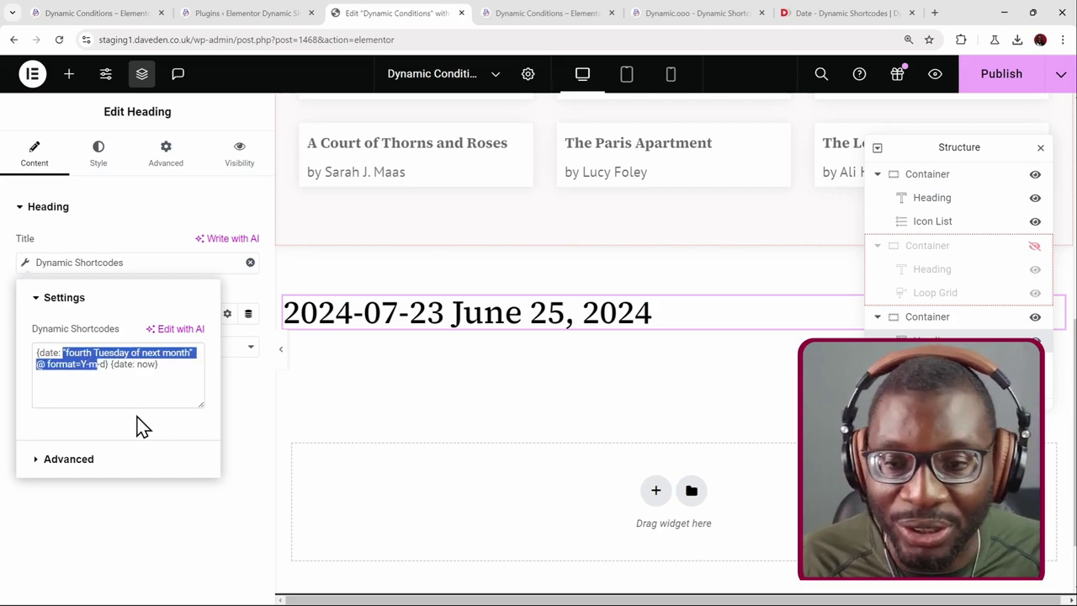
pyautogui.hotkey('shift', 'Left')
pyautogui.hotkey('shift', 'Left')
pyautogui.hotkey('shift', 'Left')
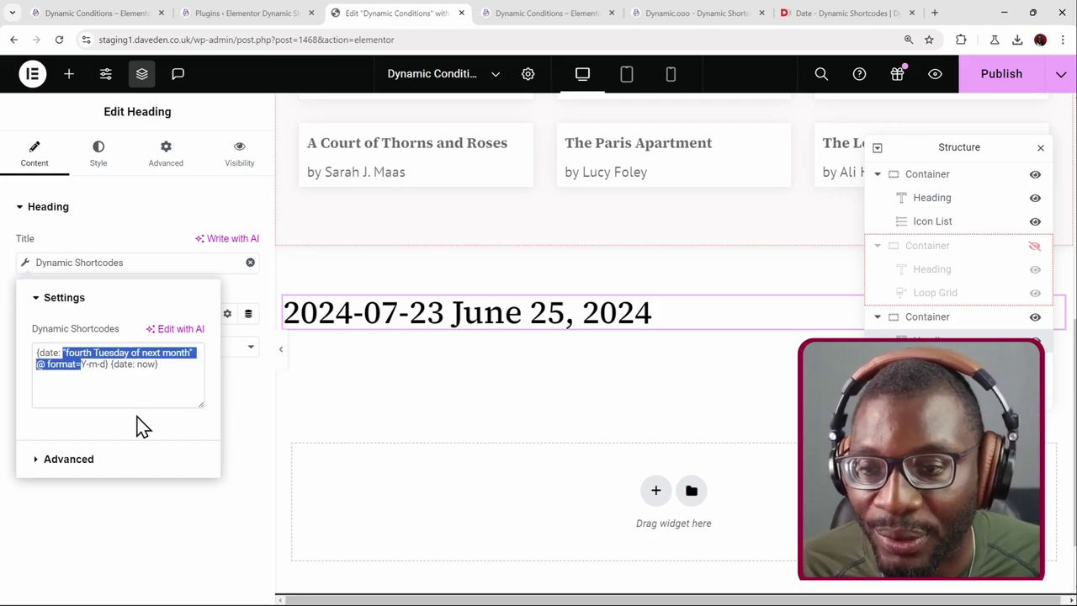
pyautogui.hotkey('shift', 'Left')
pyautogui.hotkey('shift', 'Left')
pyautogui.hotkey('shift', 'Left')
pyautogui.hotkey('shift', 'Left')
pyautogui.hotkey('shift', 'Left')
pyautogui.hotkey('shift', 'Left')
pyautogui.hotkey('shift', 'Left')
pyautogui.hotkey('shift', 'Left')
pyautogui.hotkey('shift', 'Left')
pyautogui.hotkey('shift', 'Left')
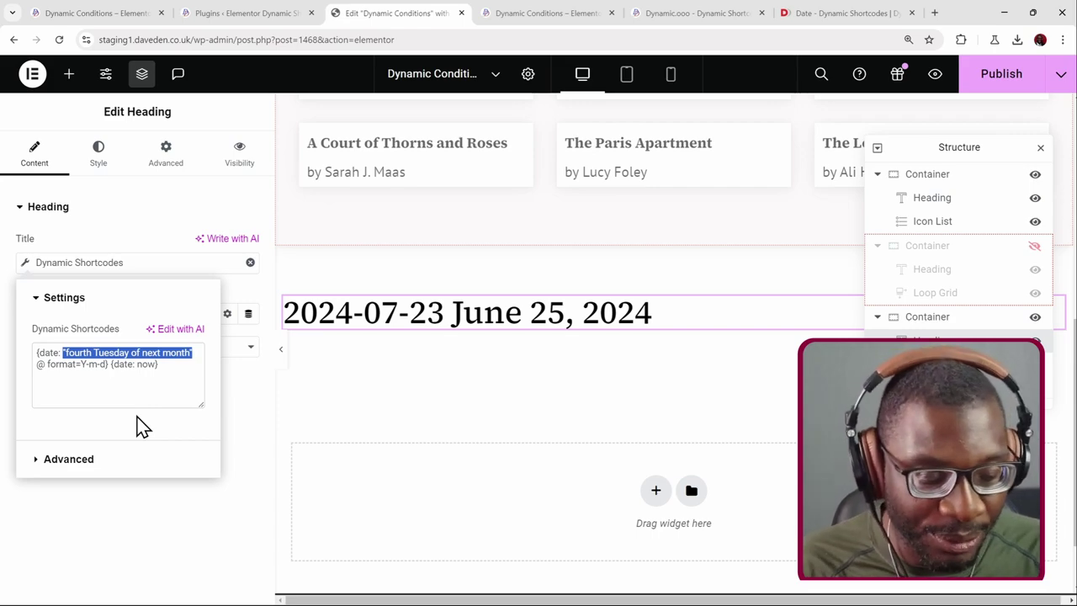
pyautogui.write('{acf')
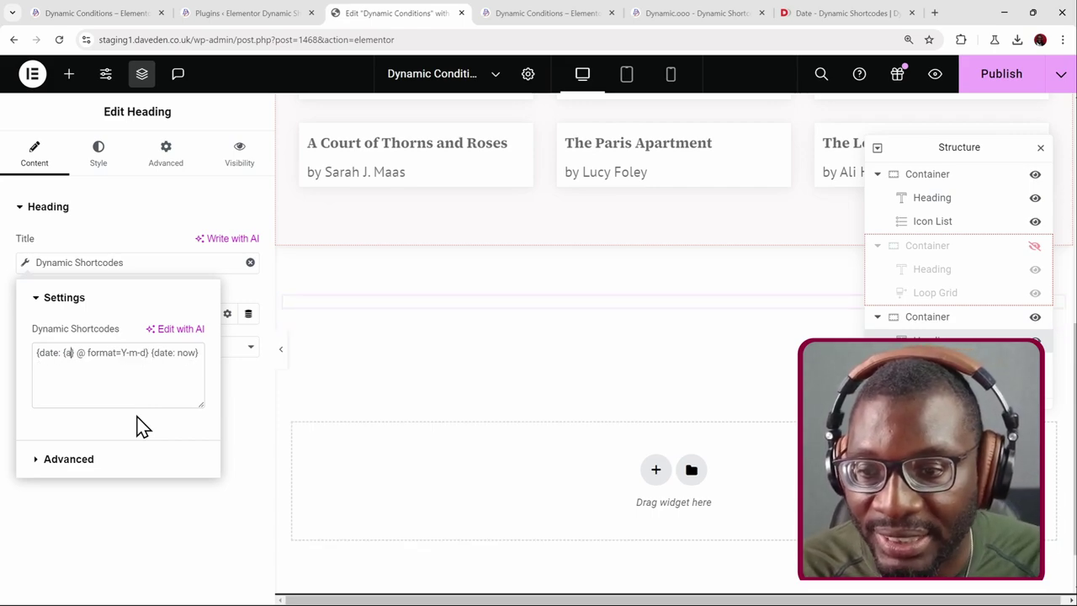
pyautogui.write(':')
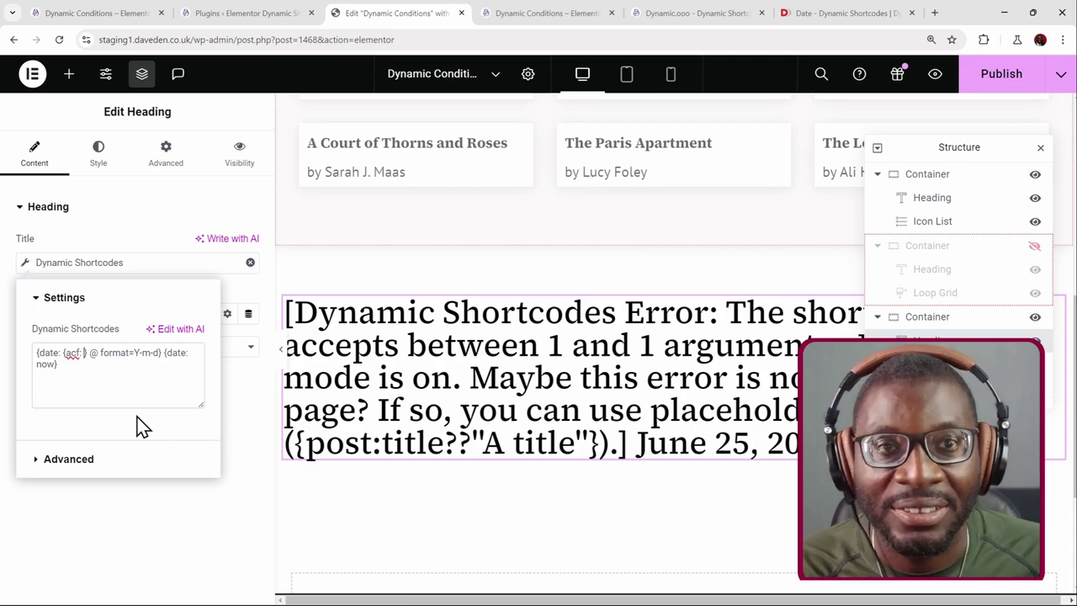
# Look through the relative date examples on the Dynamic Shortcodes demo page
pyautogui.click(507, 13)
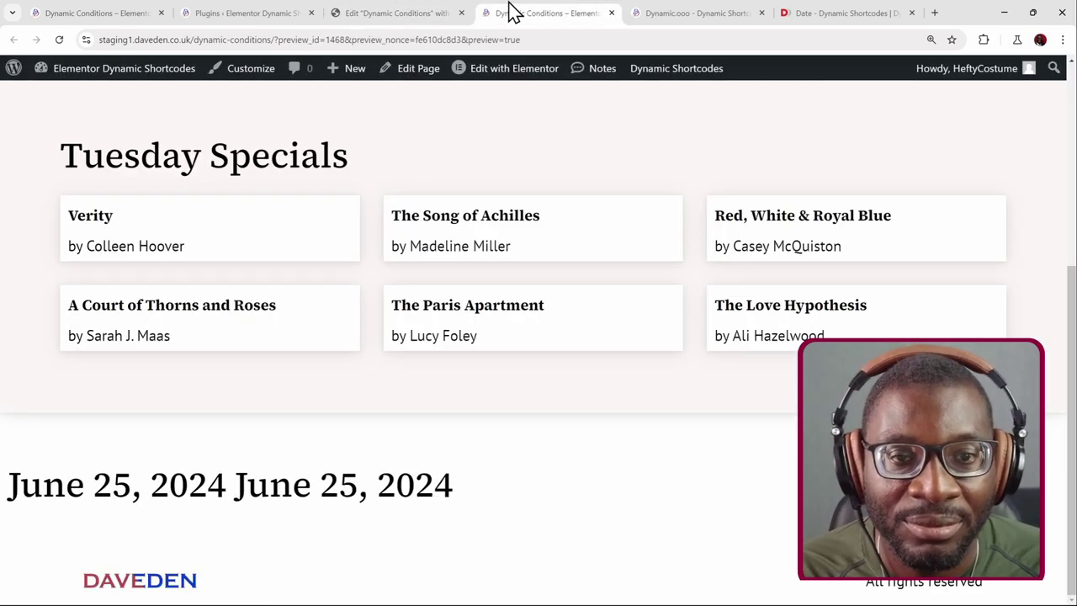
pyautogui.click(692, 12)
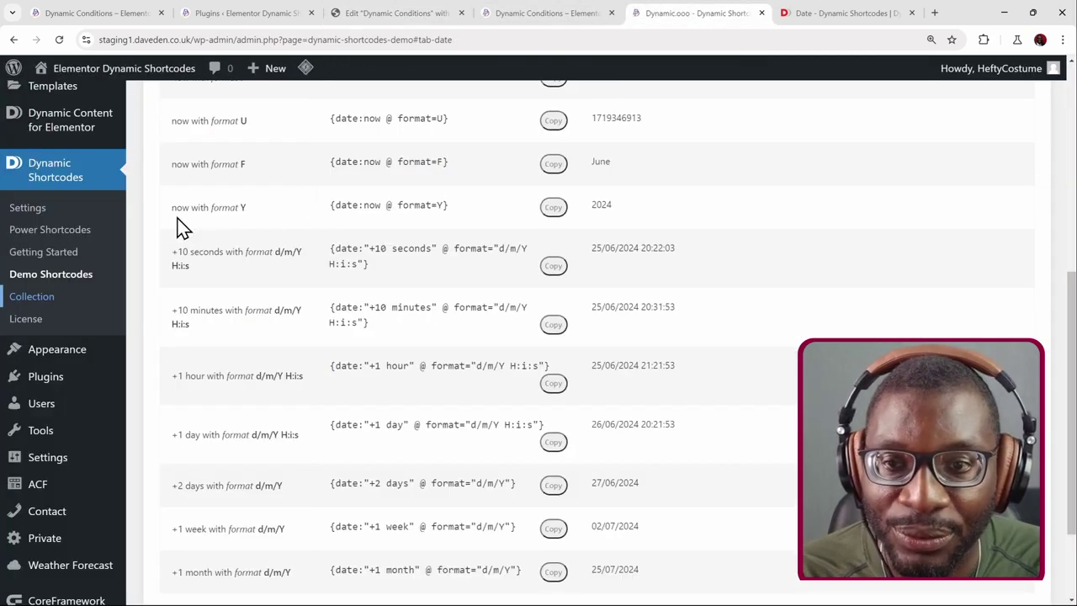
pyautogui.scroll(-1, 244, 219)
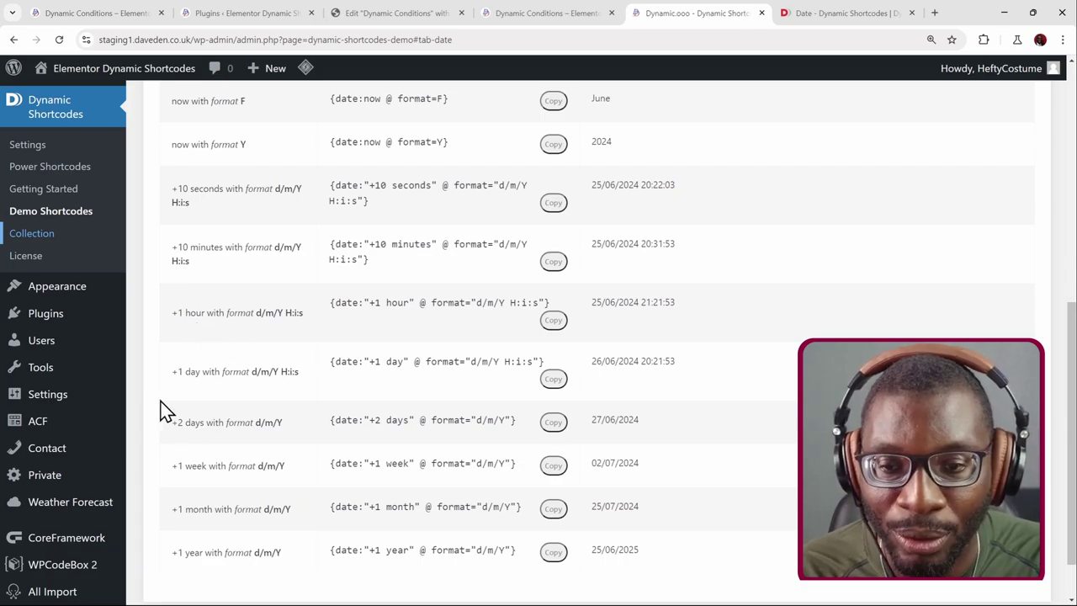
# Back in the page editor, replace the heading's whole shortcode with {date: "+ 3 days"}
pyautogui.click(524, 15)
pyautogui.click(425, 13)
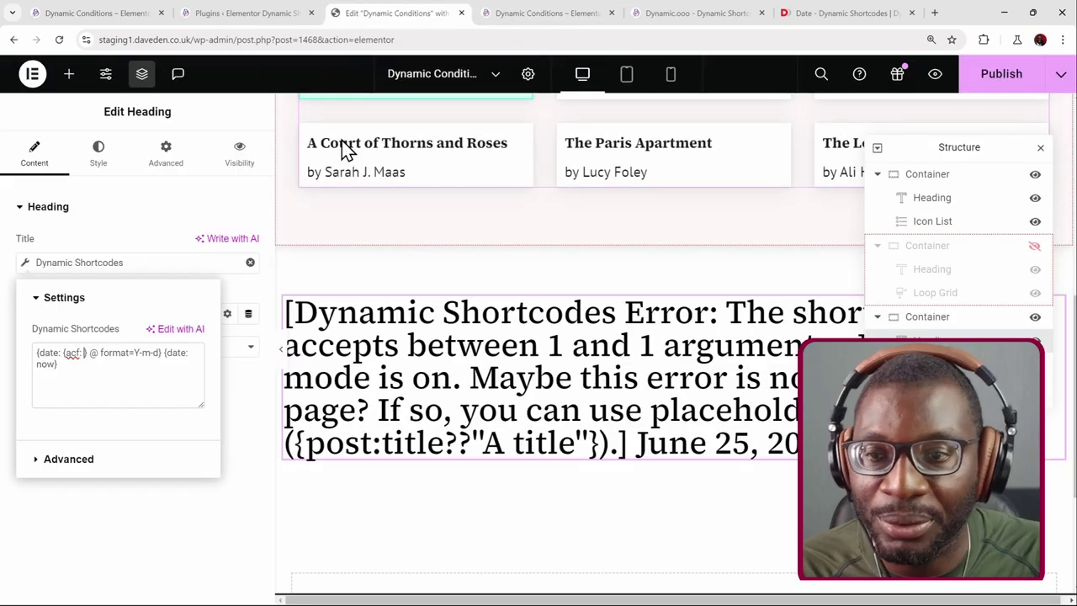
pyautogui.moveTo(35, 352); pyautogui.dragTo(80, 362)
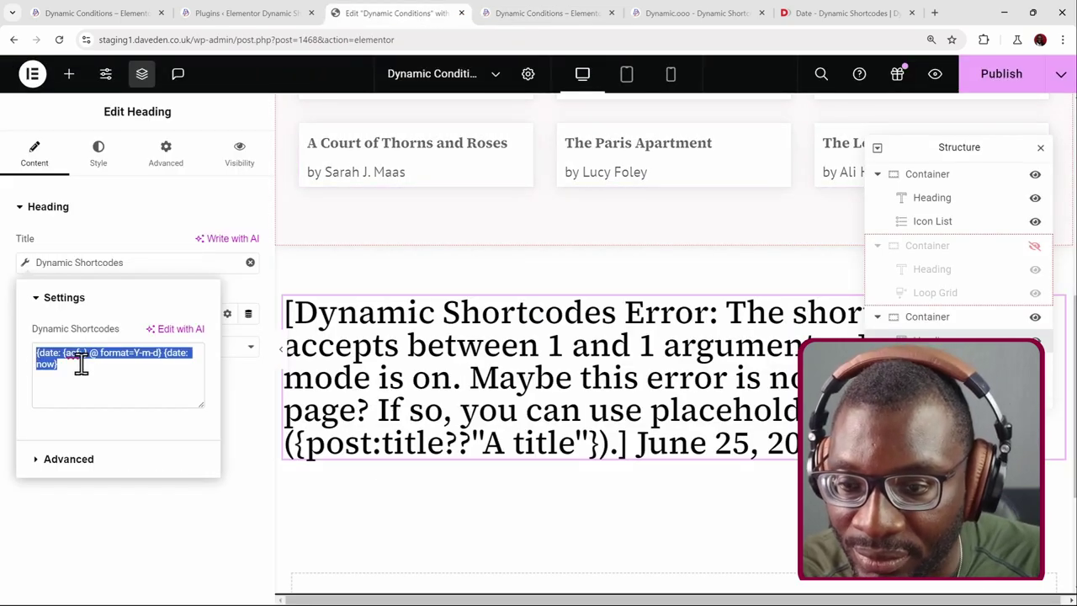
pyautogui.press('BackSpace')
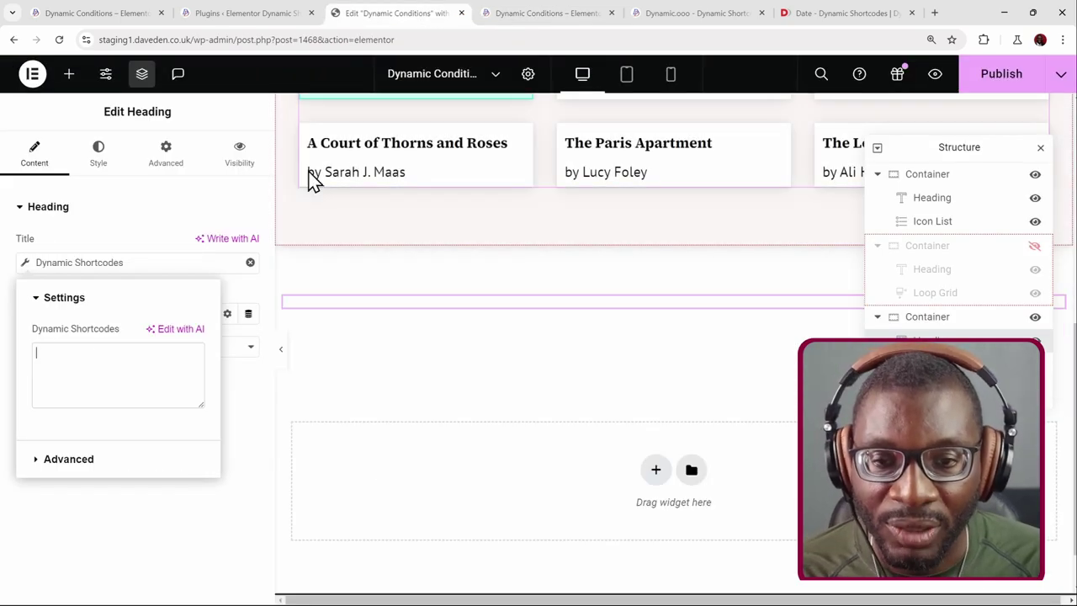
pyautogui.write('{}')
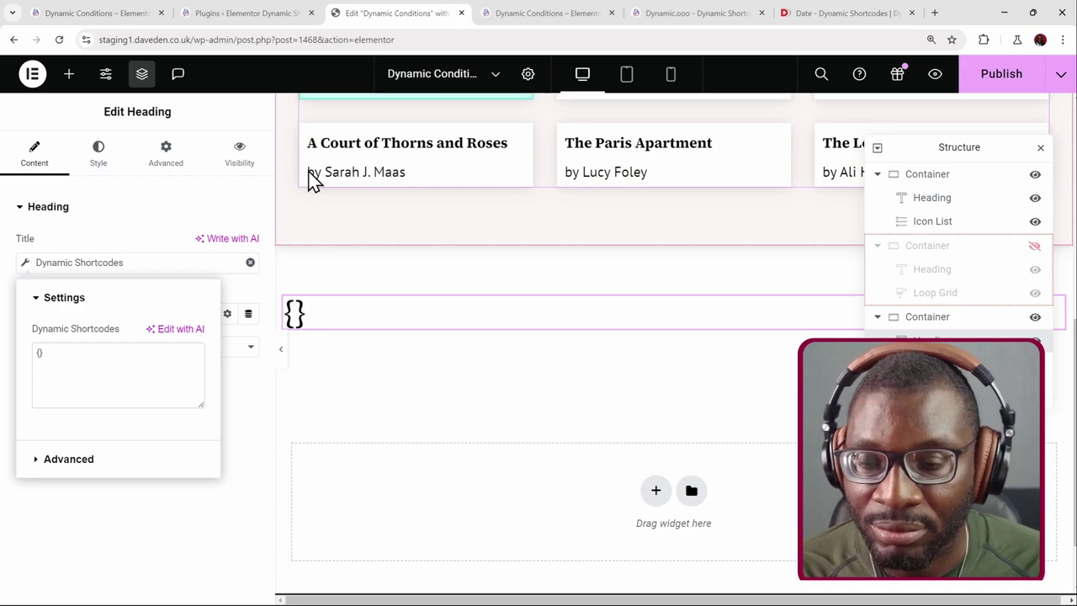
pyautogui.write('date:')
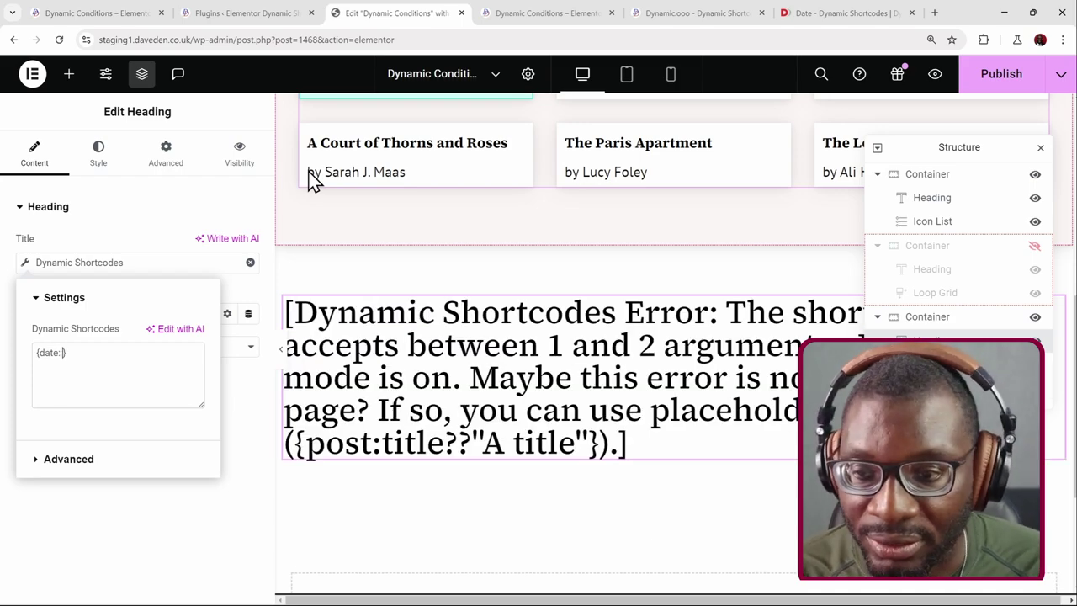
pyautogui.write(' "')
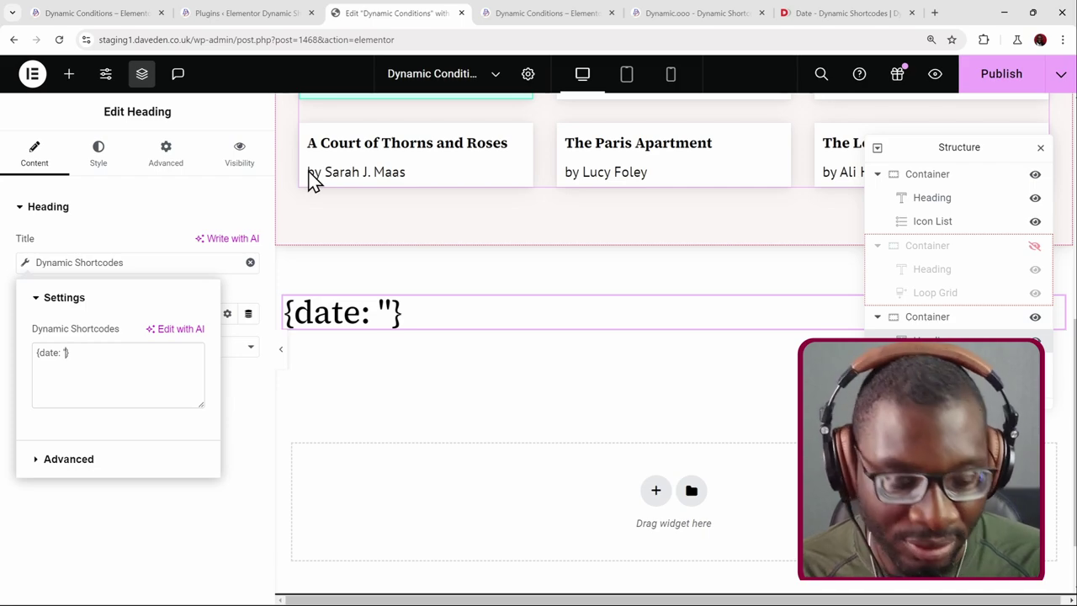
pyautogui.write('+ 3 days')
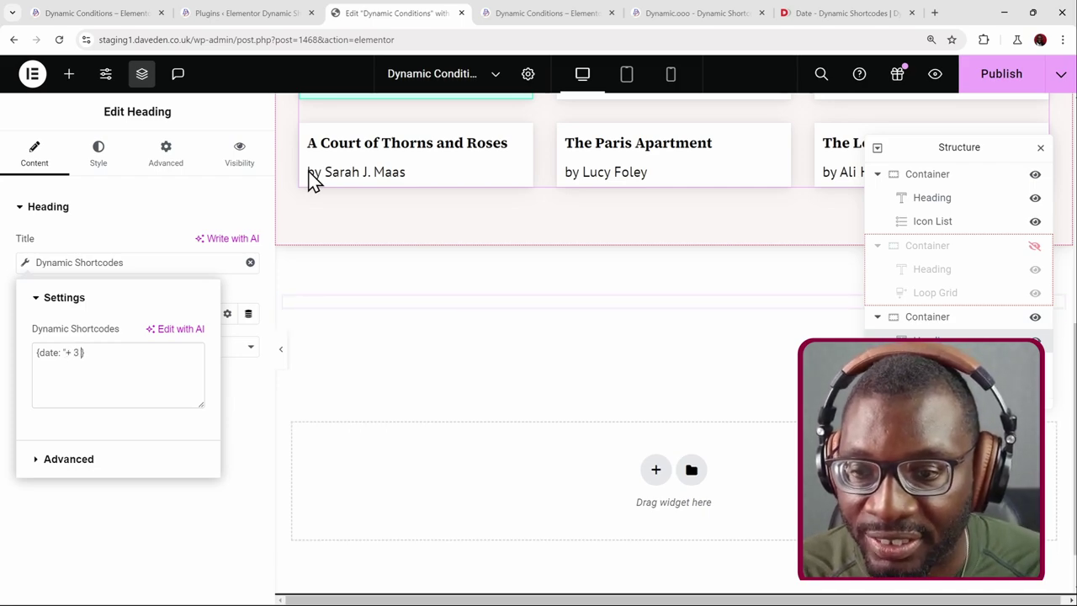
pyautogui.write('"')
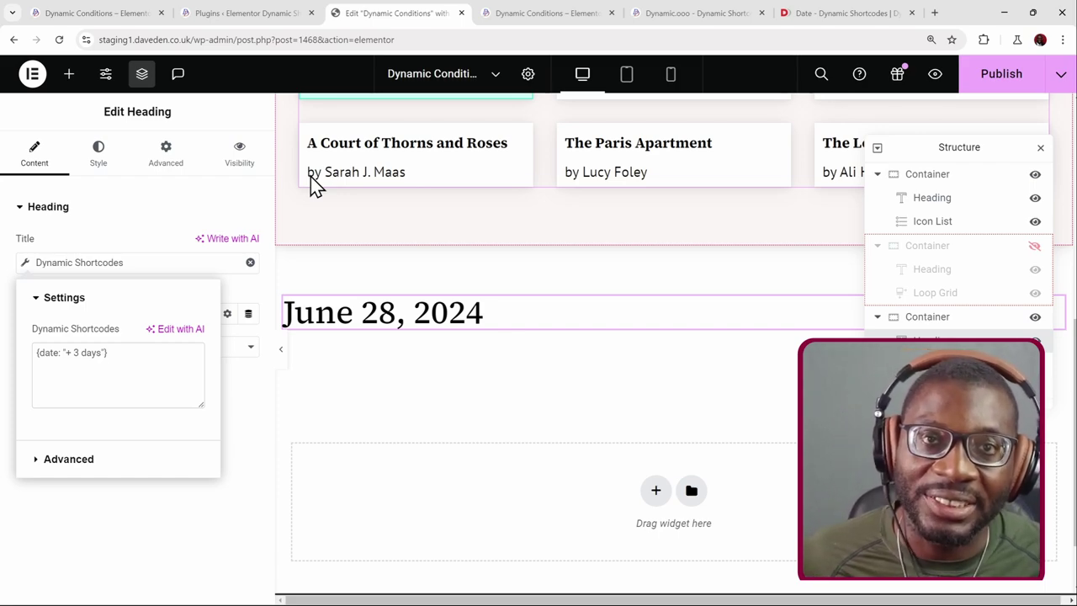
pyautogui.write('}')
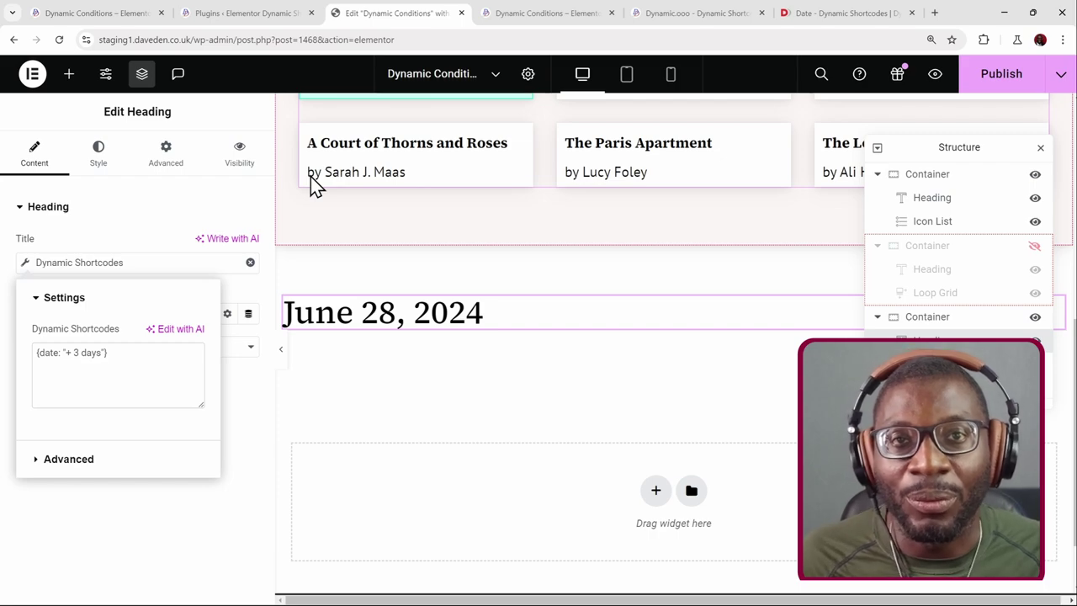